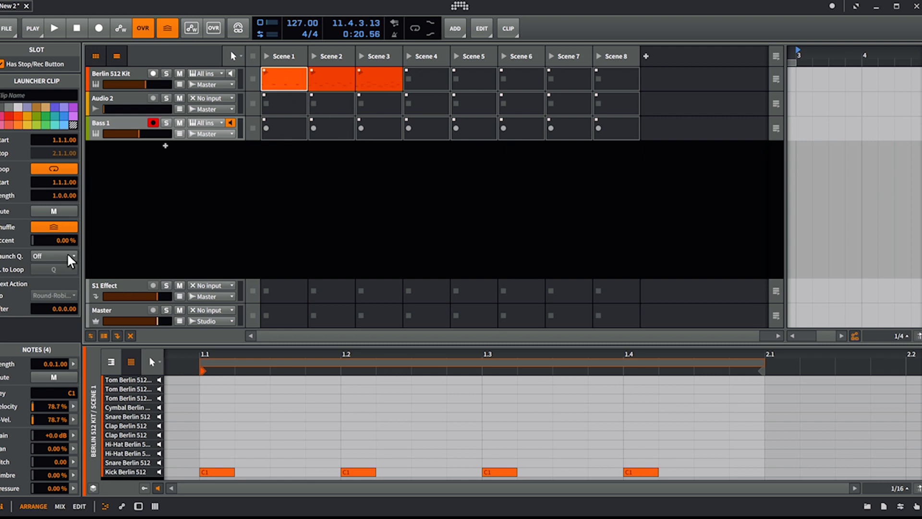
Step: Set the Scene 1 drum clip's next action to Play Next after 1.0.0.00, then audition the clip and stop the track
click(267, 80)
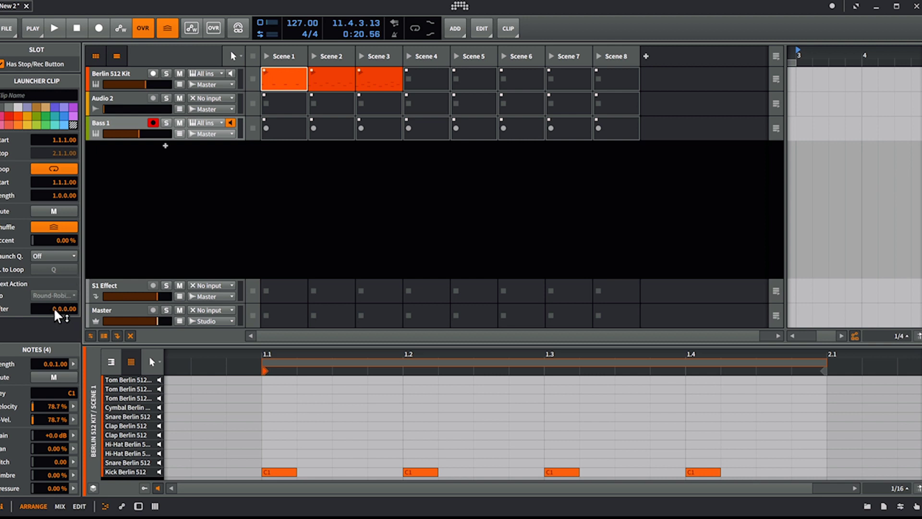
drag(57, 317, 56, 303)
click(54, 295)
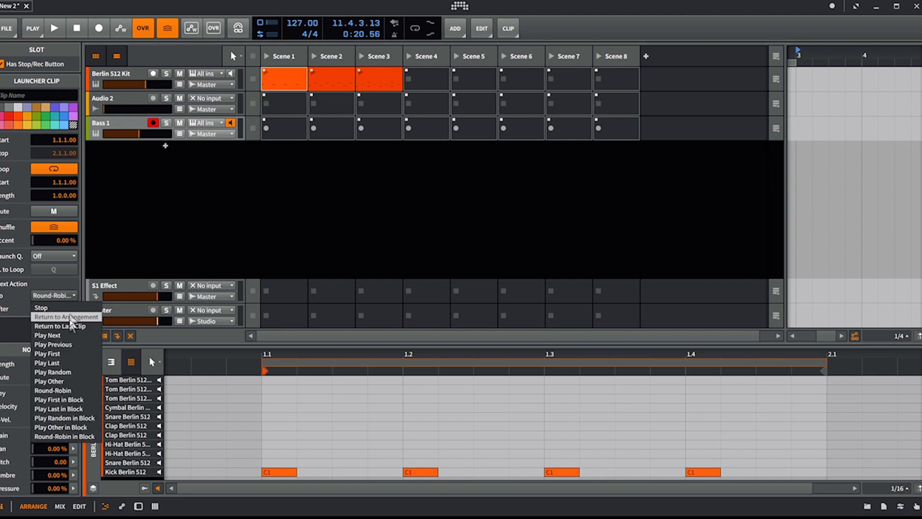
click(53, 335)
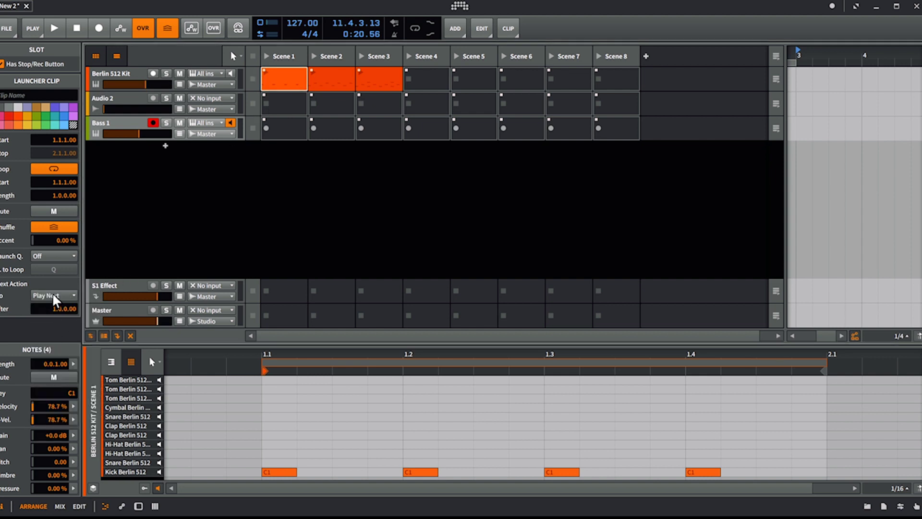
click(265, 71)
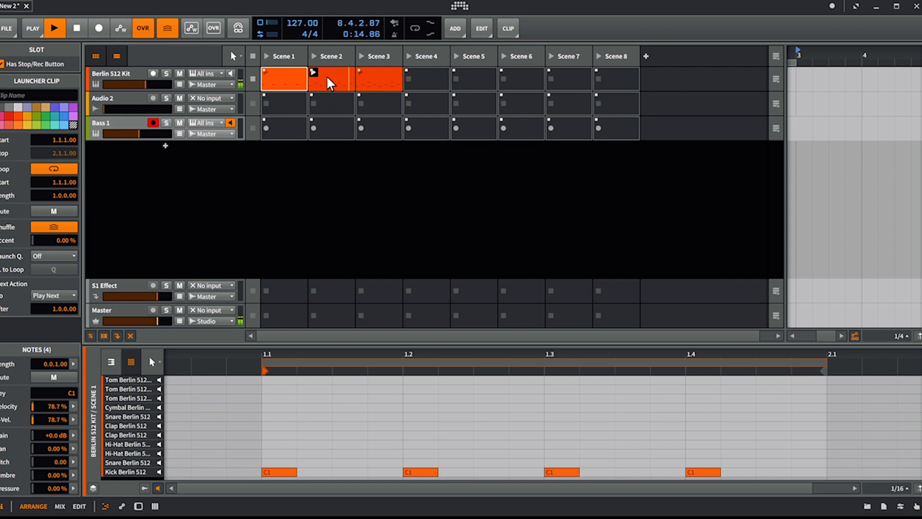
click(253, 79)
Step: Set the Scene 2 drum clip's next action to Play Next after 1.0.0.00, then audition the clip and stop the track
click(320, 76)
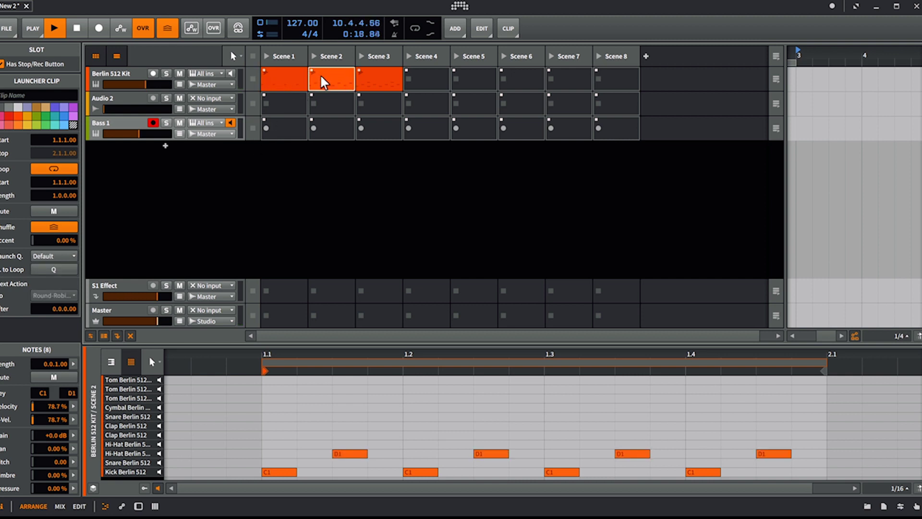
click(53, 295)
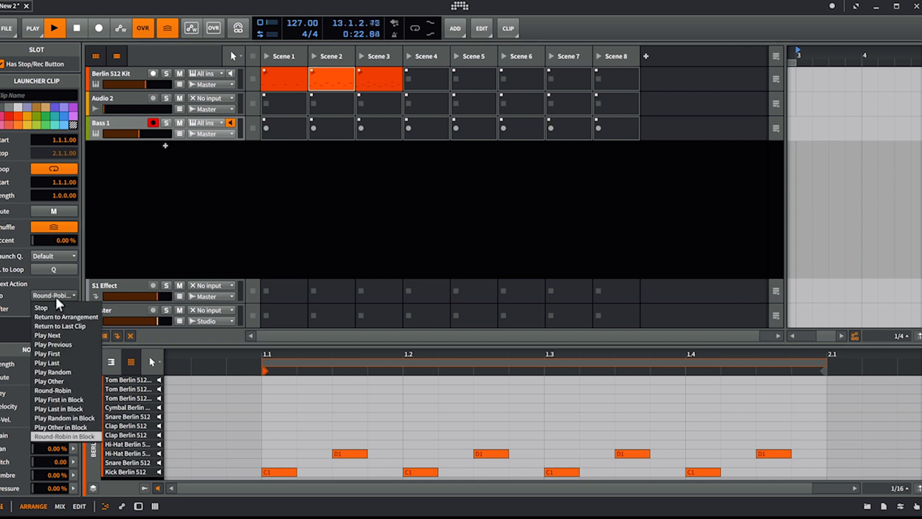
click(47, 335)
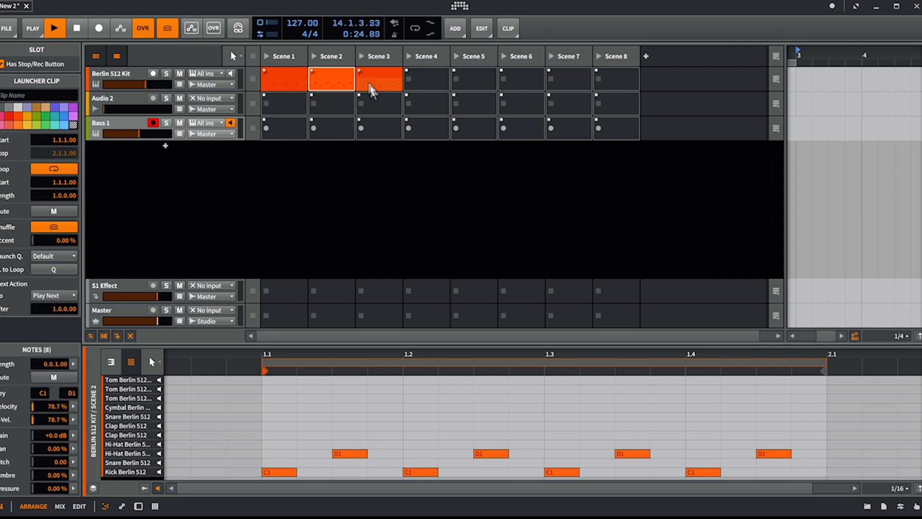
click(313, 71)
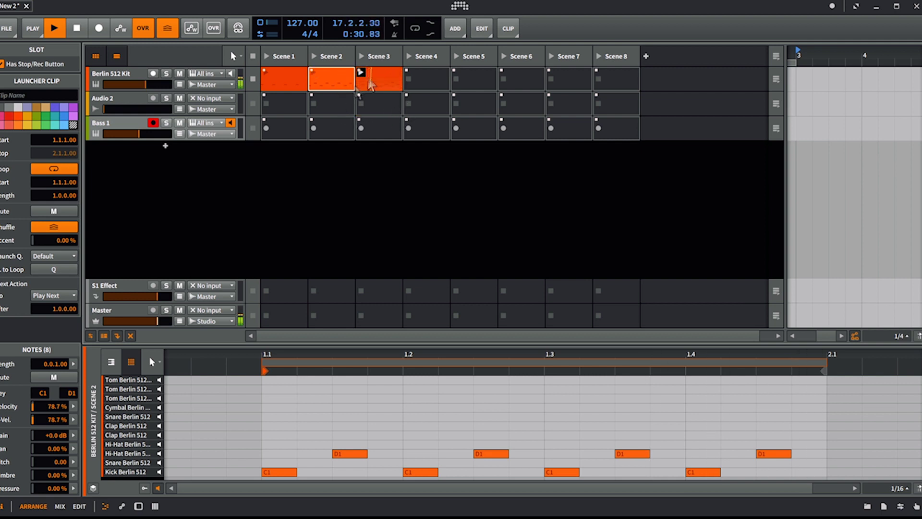
click(251, 77)
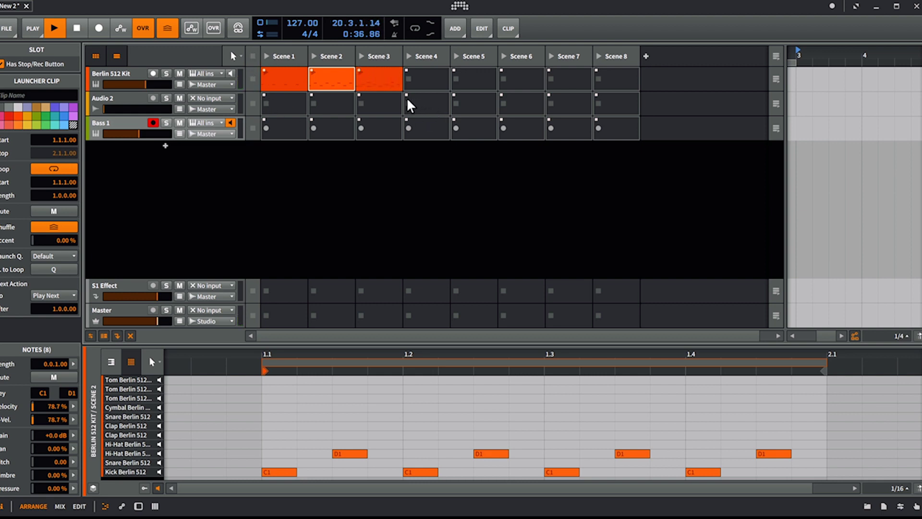
Step: Set the next action of all three drum clips together to Play Next after 1.0.0.00, and launch the Scene 1 clip
click(290, 76)
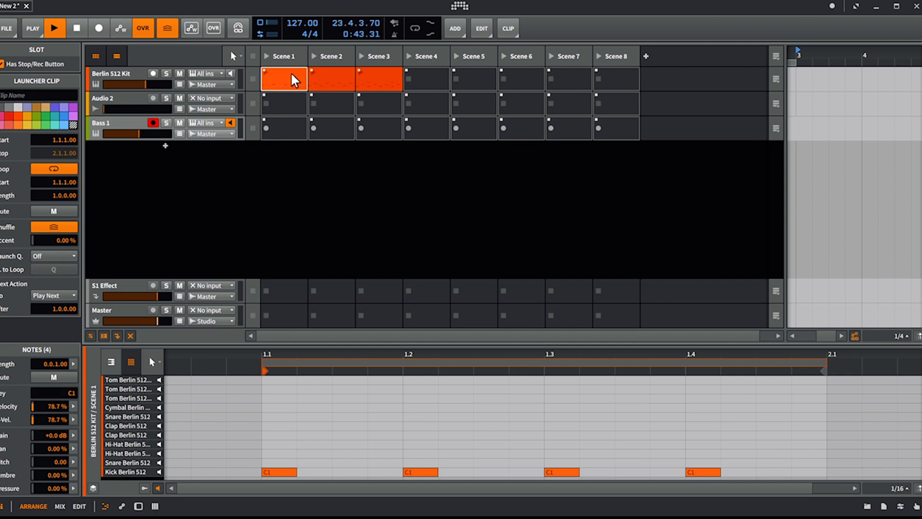
shift+click(394, 72)
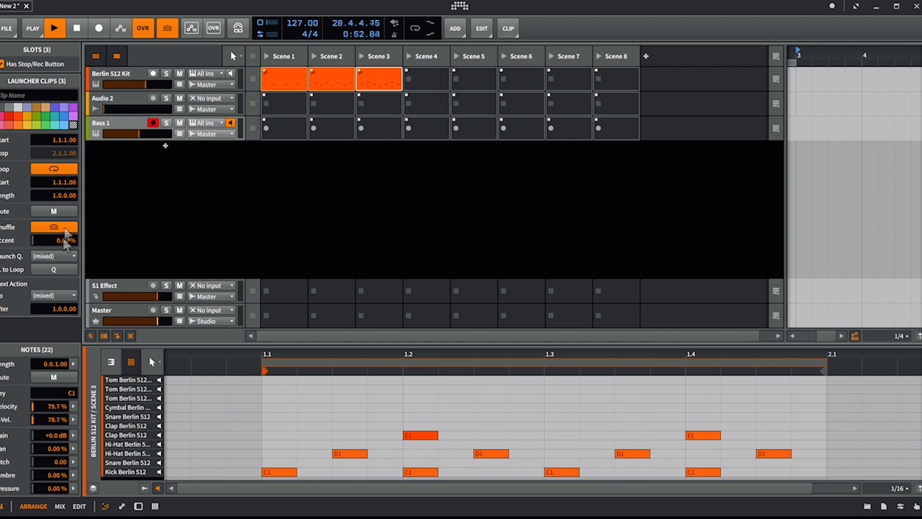
click(56, 311)
drag(52, 307, 52, 293)
click(58, 295)
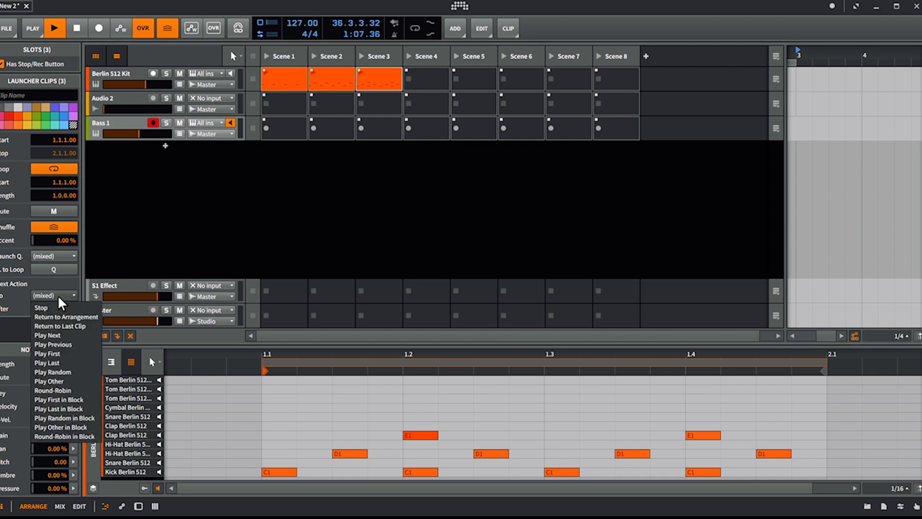
click(60, 335)
click(264, 71)
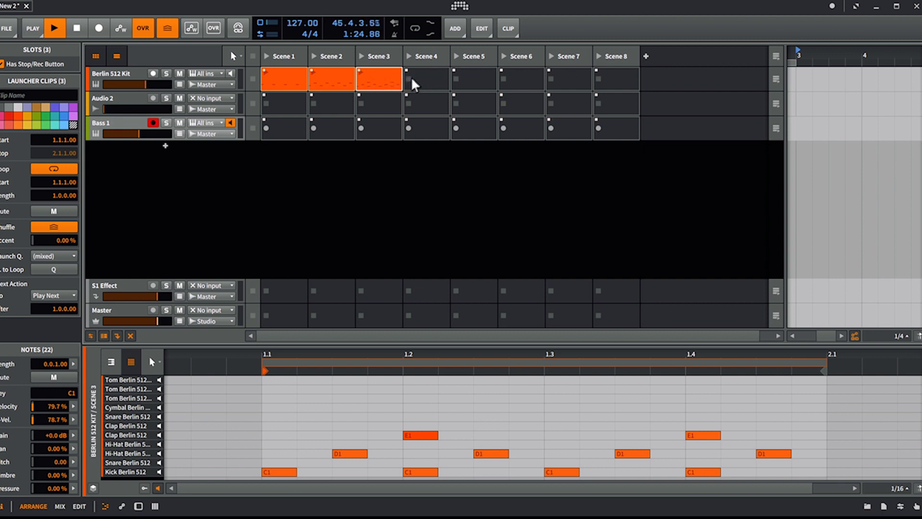
Step: Stop playback and remove the stop button from the Berlin 512 Kit track's empty Scene 4 slot
key(space)
right_click(430, 81)
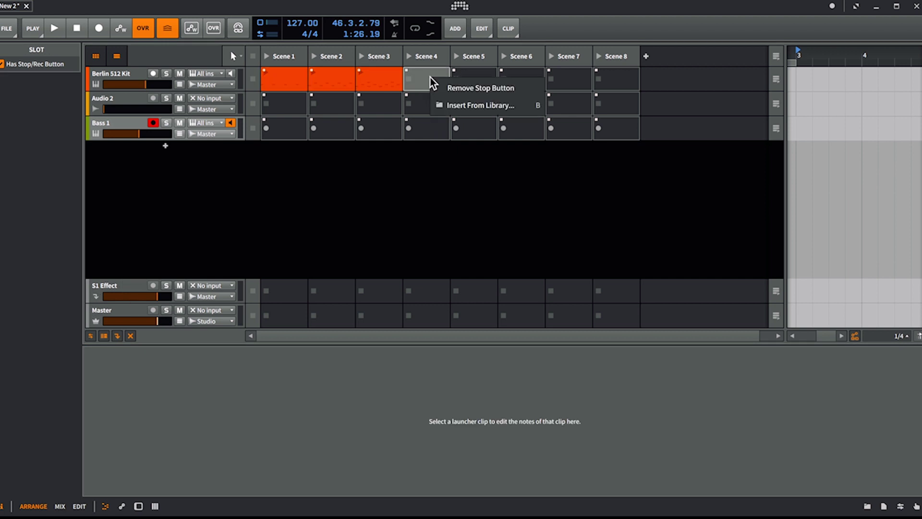
click(473, 89)
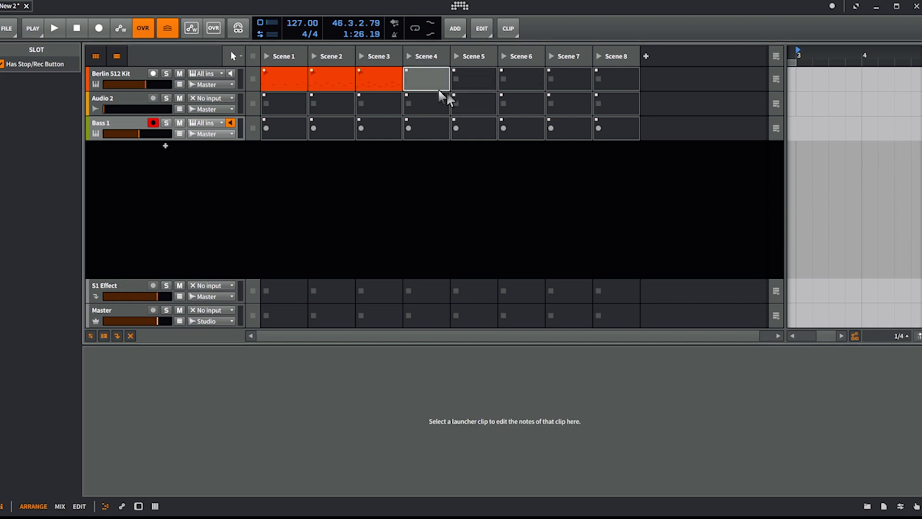
right_click(429, 83)
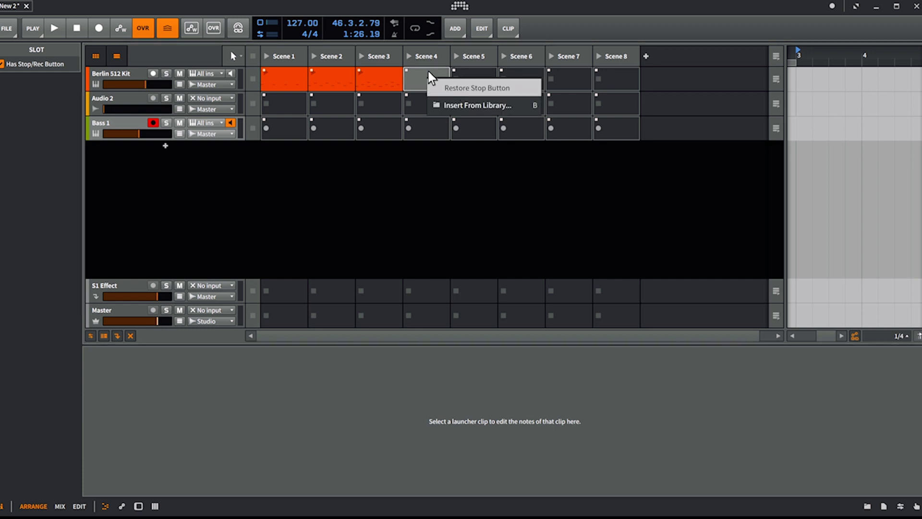
click(420, 70)
Step: Launch the Scene 3 drum clip to check how playback continues into the empty Scene 4 slot
click(380, 56)
click(361, 72)
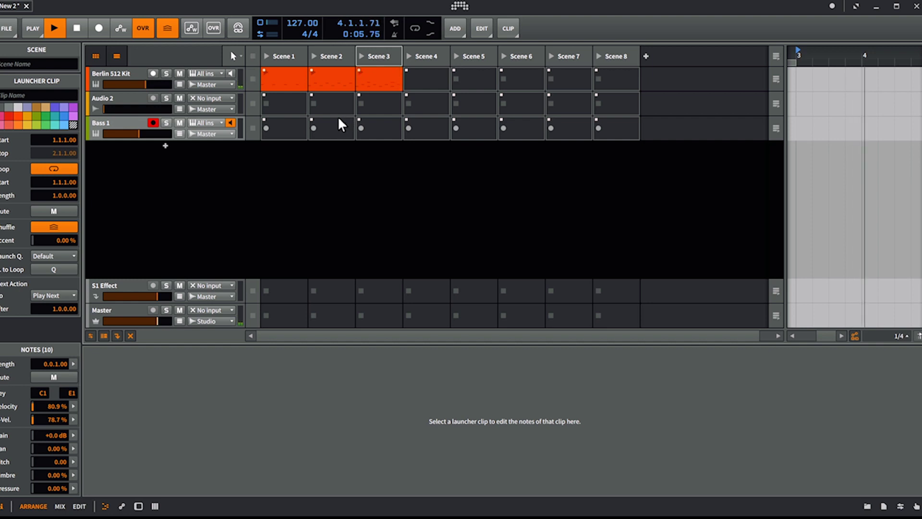
click(361, 73)
click(423, 73)
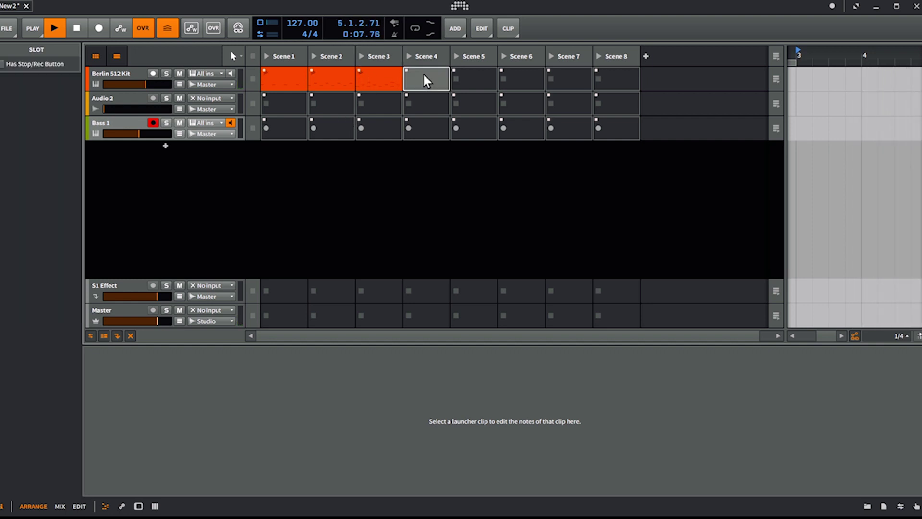
Step: Set the Scene 3 drum clip's next action time to 0.0.0.00, audition the clip and stop playback
click(371, 72)
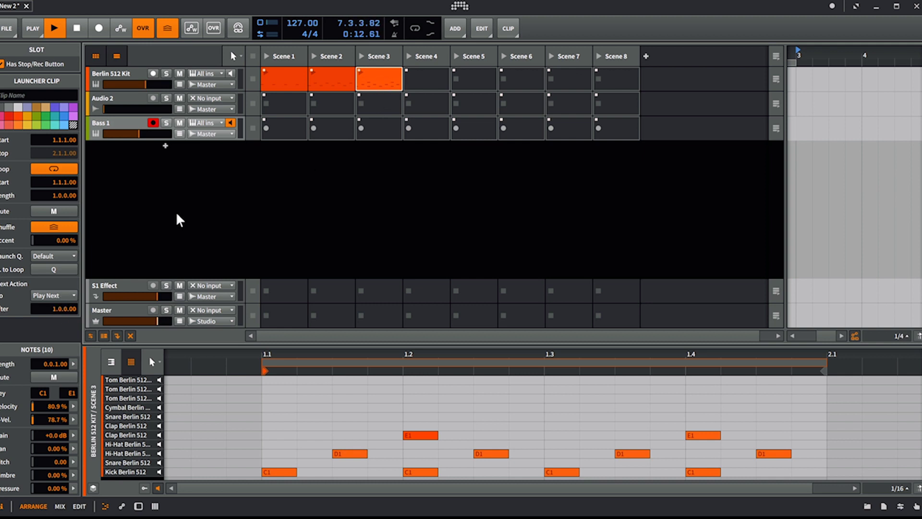
drag(52, 308, 57, 315)
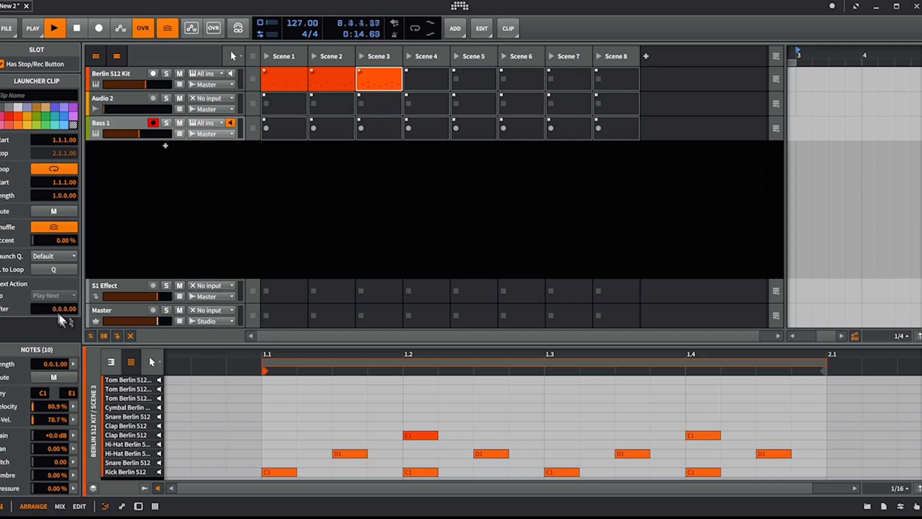
mouse_move(363, 78)
click(367, 75)
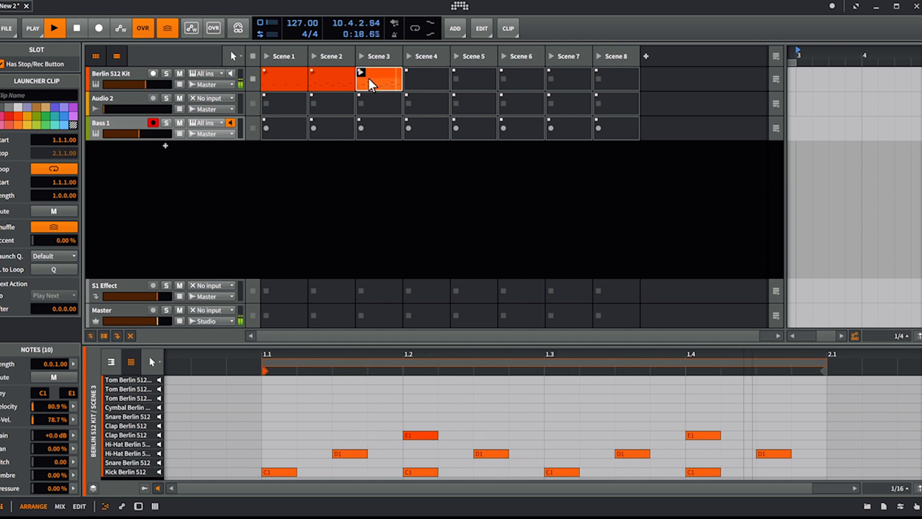
key(space)
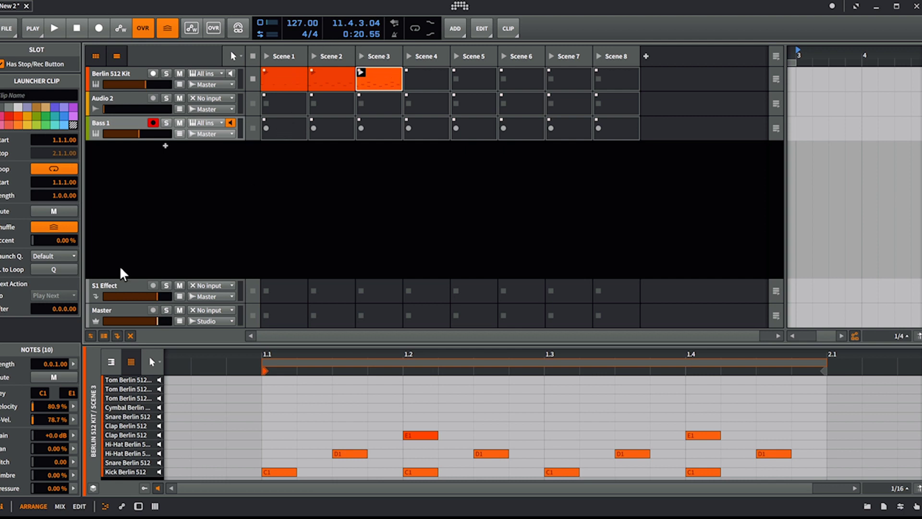
Step: Set the Scene 3 drum clip's next action to Play First after 1.0.0.00, and audition the clip sequence from Scene 1
click(56, 295)
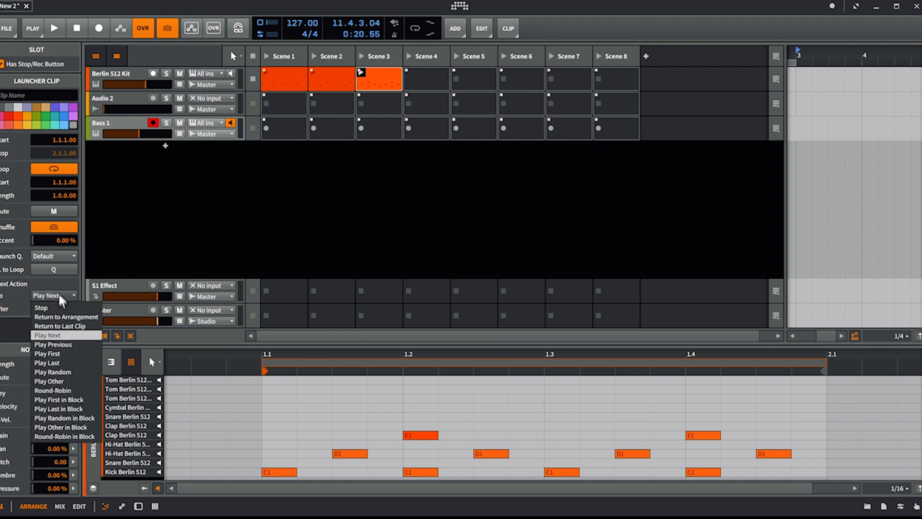
click(62, 350)
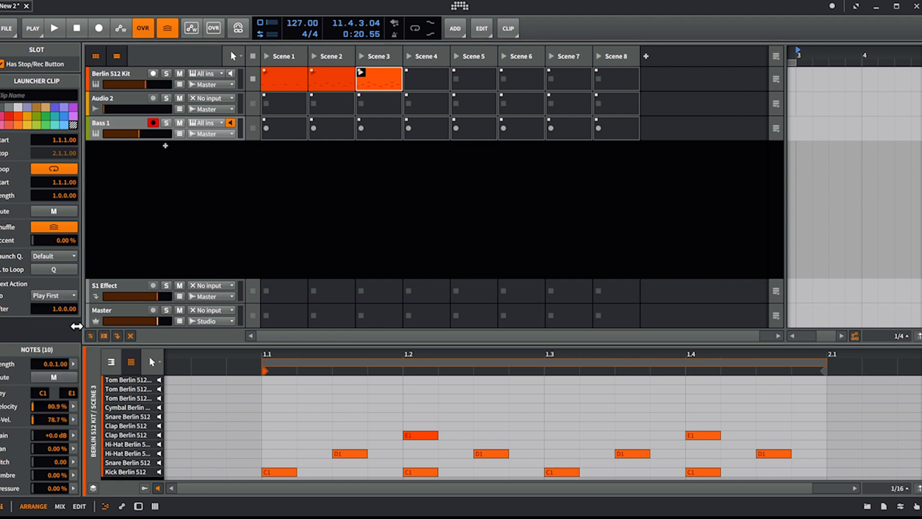
click(266, 73)
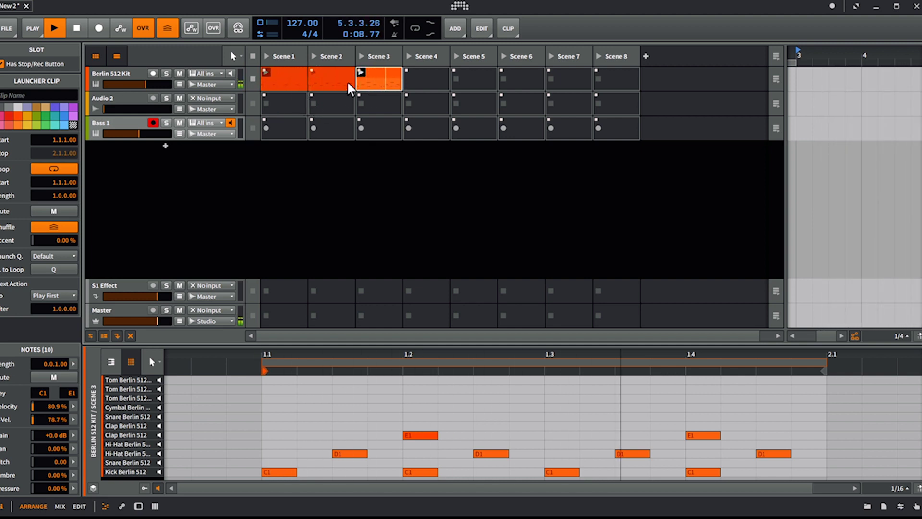
click(313, 72)
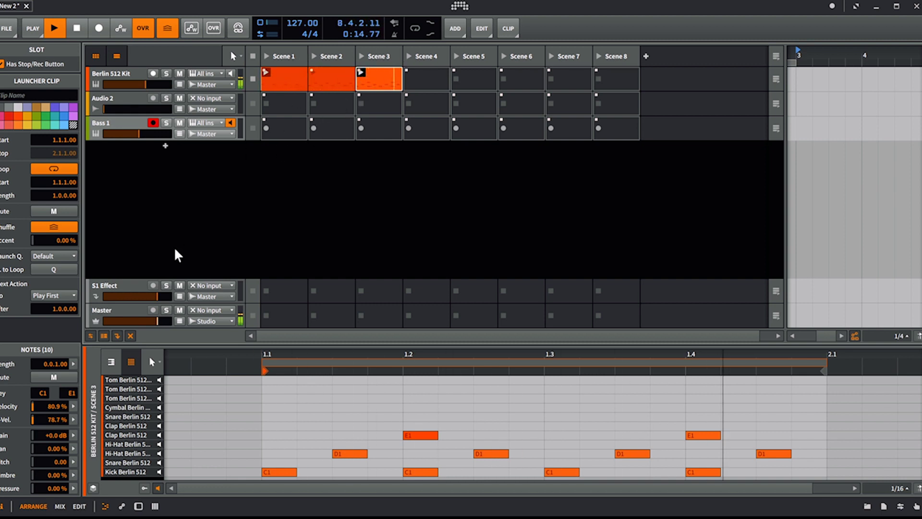
key(space)
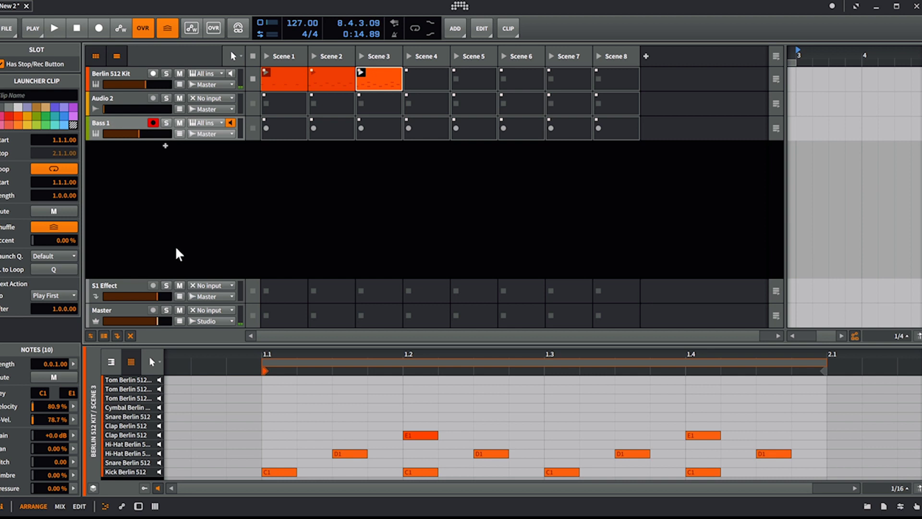
Step: Copy the three drum clips from Scenes 1–3 into Scenes 5–7 on the Berlin 512 Kit track
click(61, 295)
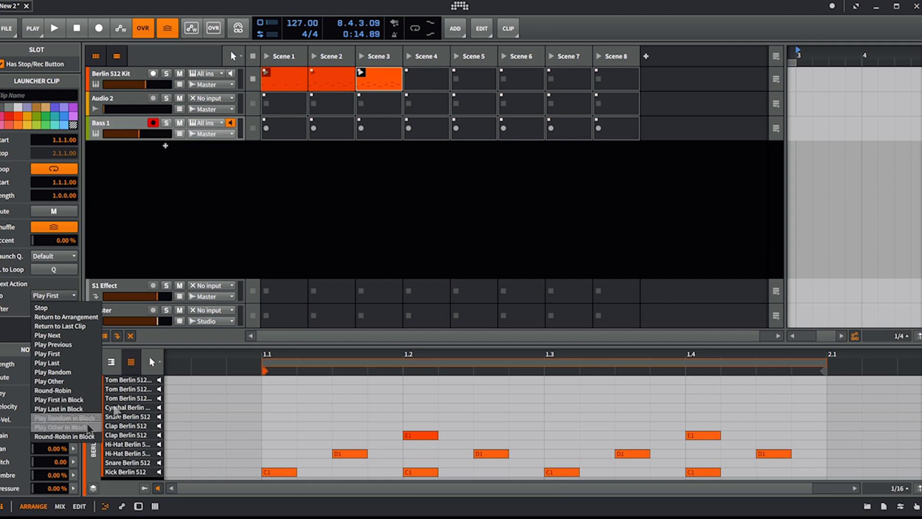
click(397, 78)
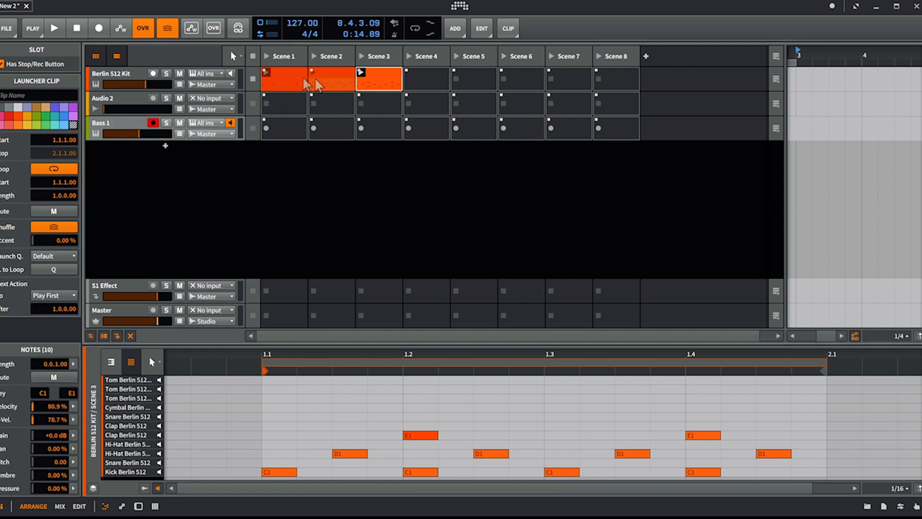
click(292, 82)
shift+click(392, 81)
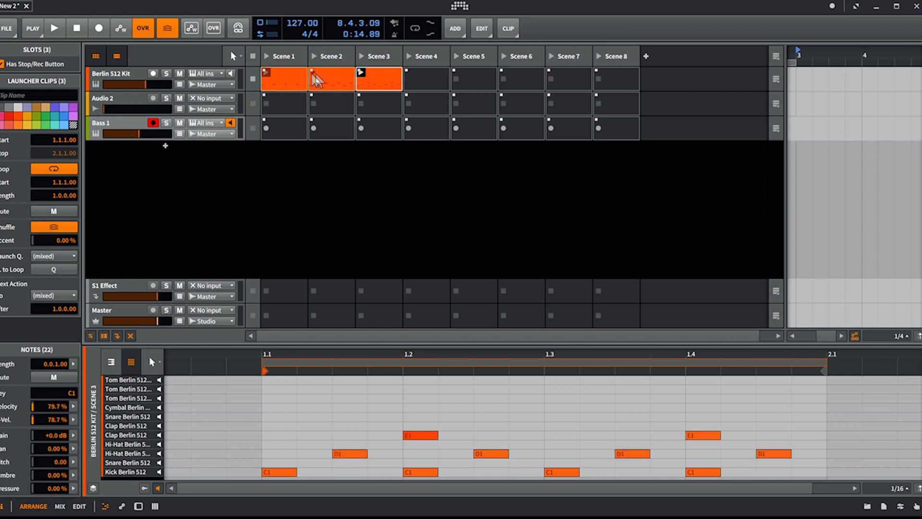
drag(295, 77, 474, 81)
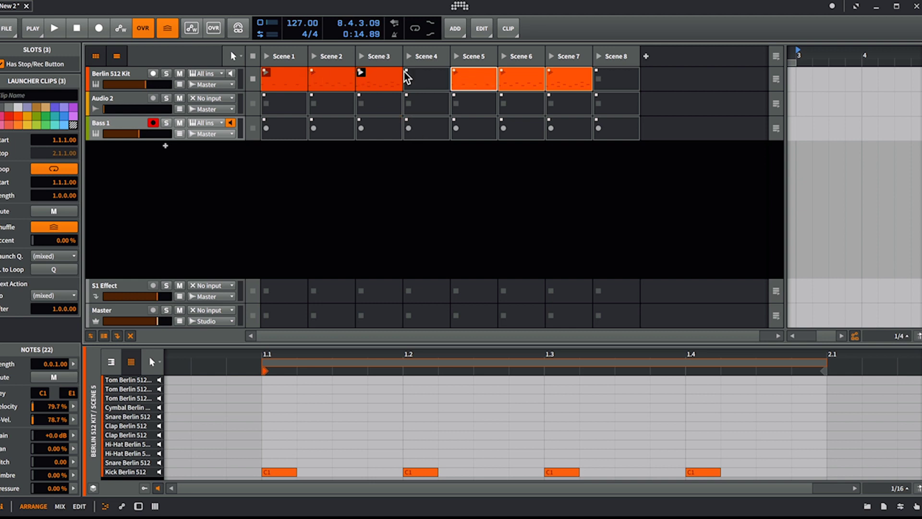
Step: Place a copy of the Scene 7 drum clip at bar 2 of the Berlin 512 Kit track in the arranger
click(69, 295)
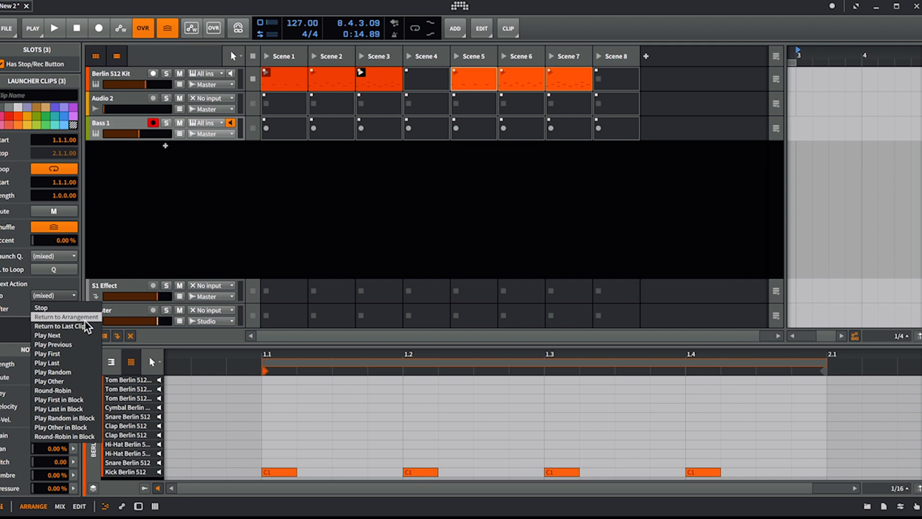
click(562, 75)
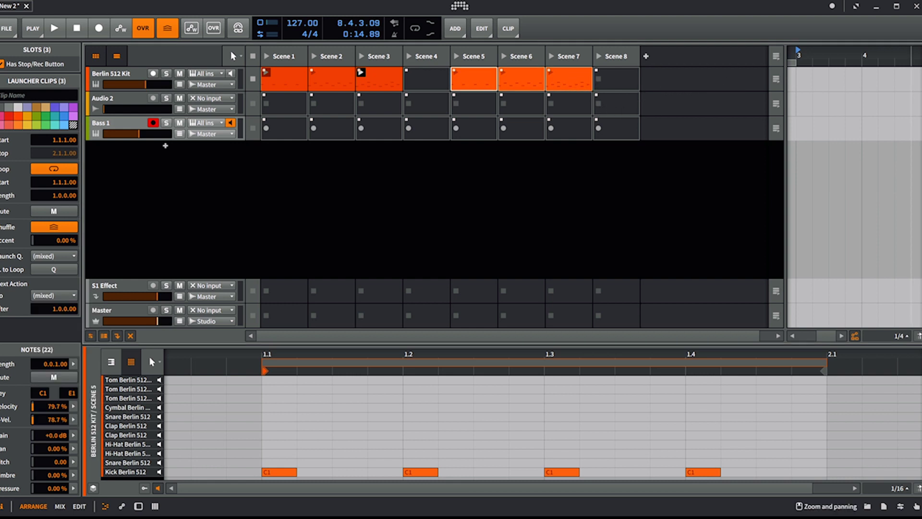
scroll(800, 87, left, 4)
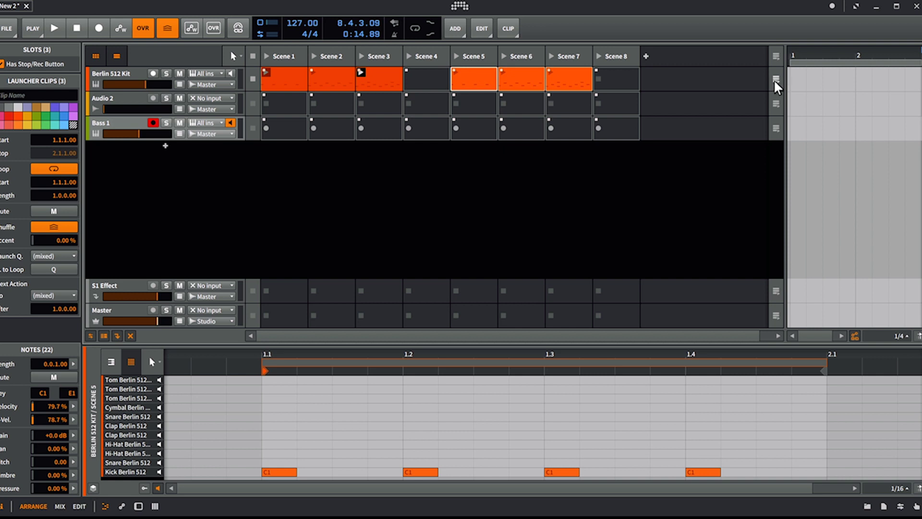
click(562, 79)
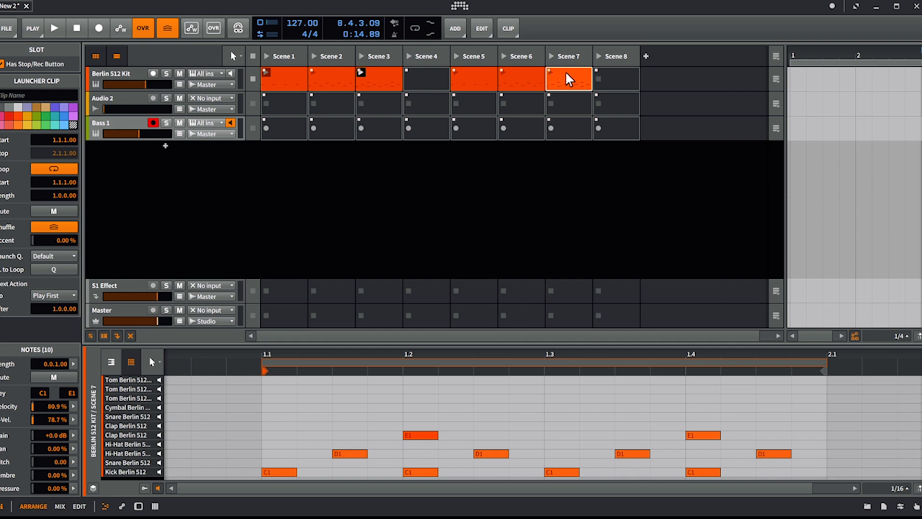
drag(566, 73, 855, 77)
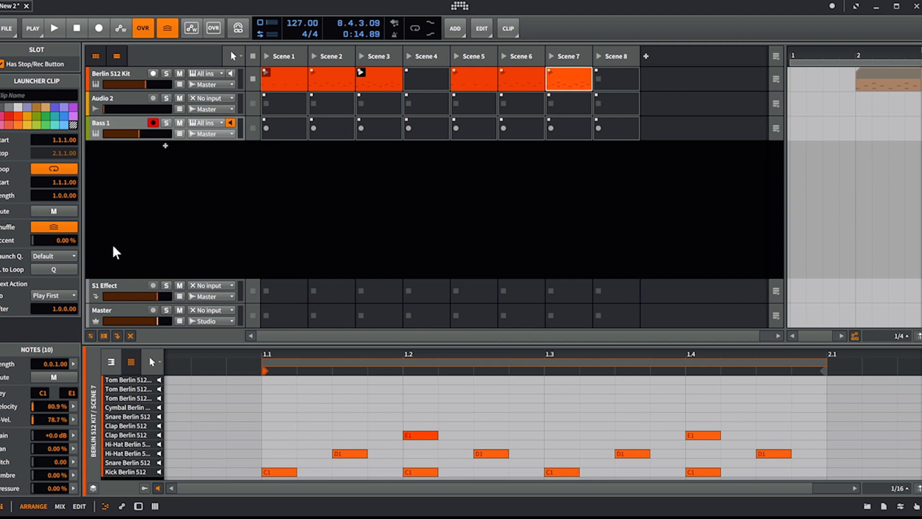
Step: Set the Scene 7 drum clip's next action to Return to Arrangement after 1.0.0.00 and audition it, stopping playback
click(60, 294)
click(58, 316)
key(space)
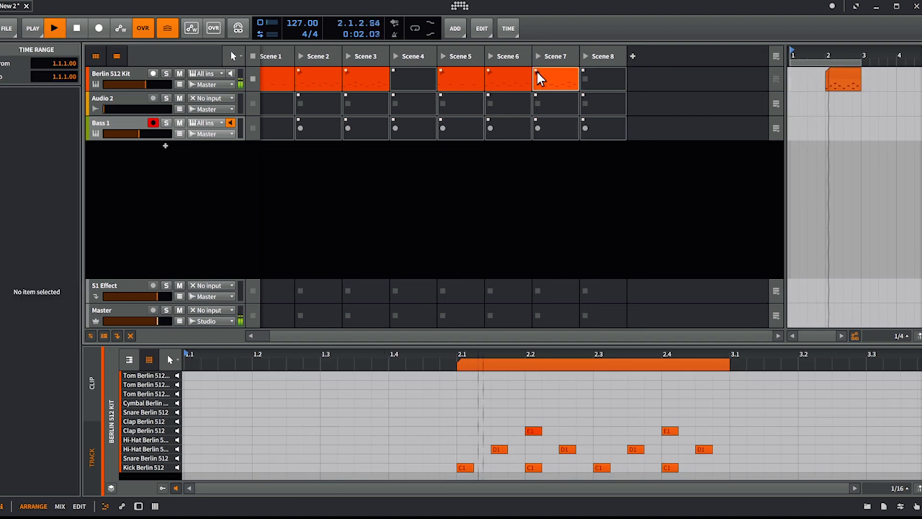
key(space)
click(536, 71)
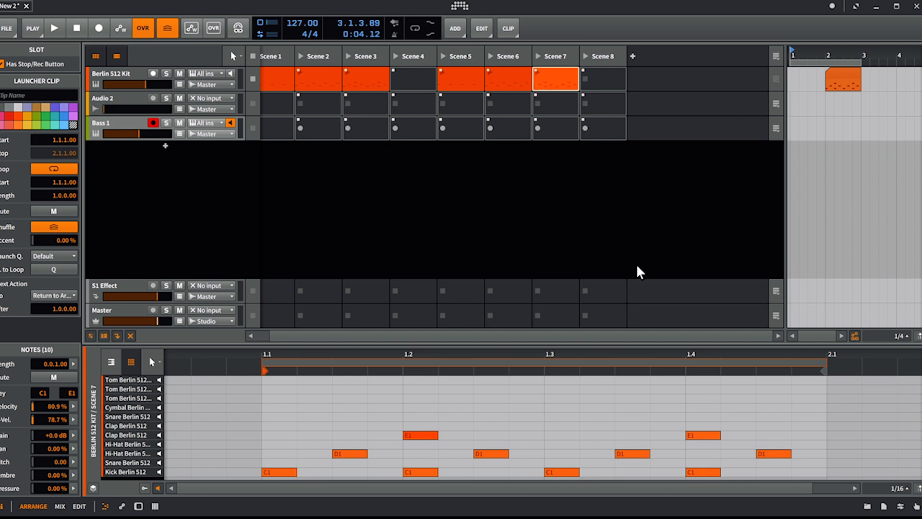
mouse_move(853, 54)
mouse_down()
mouse_move(854, 65)
mouse_move(854, 57)
mouse_up()
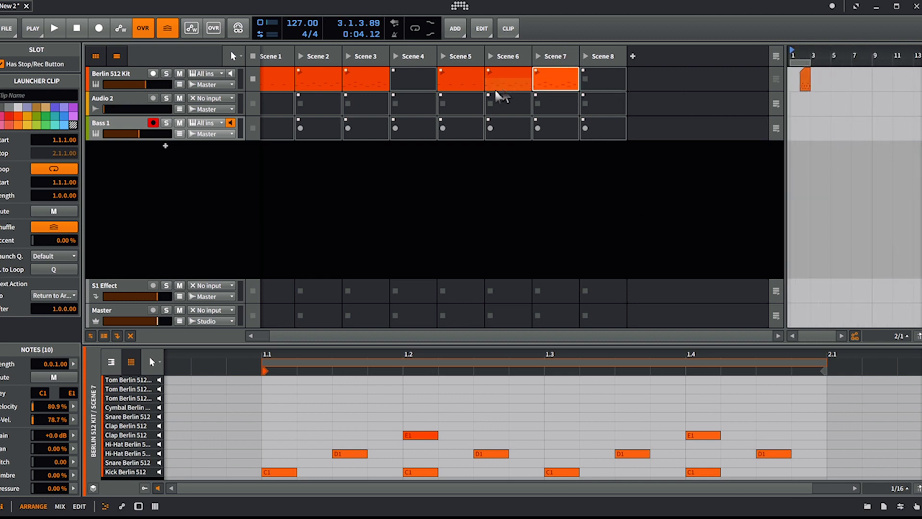
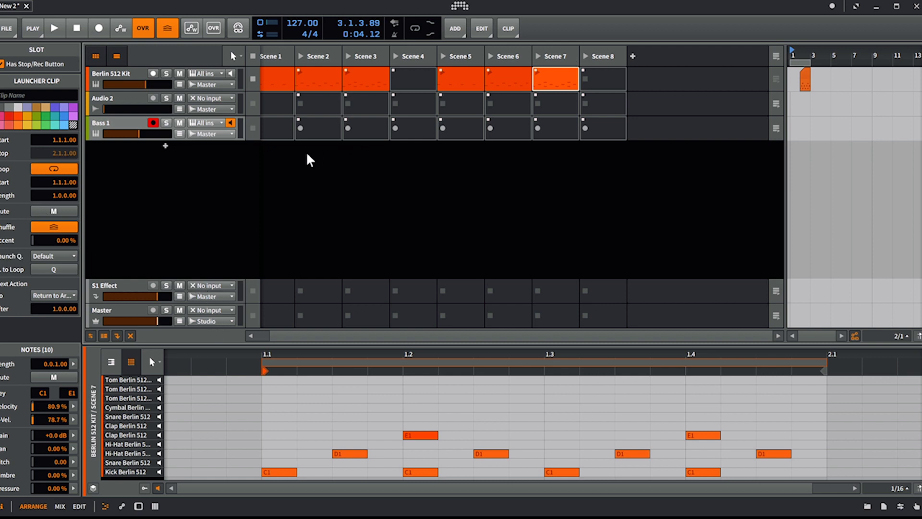
Step: Set the post recording delay to 1.0.0.00 with Play Recorded as the action, keeping the Scene 7 drum clip playing
click(35, 27)
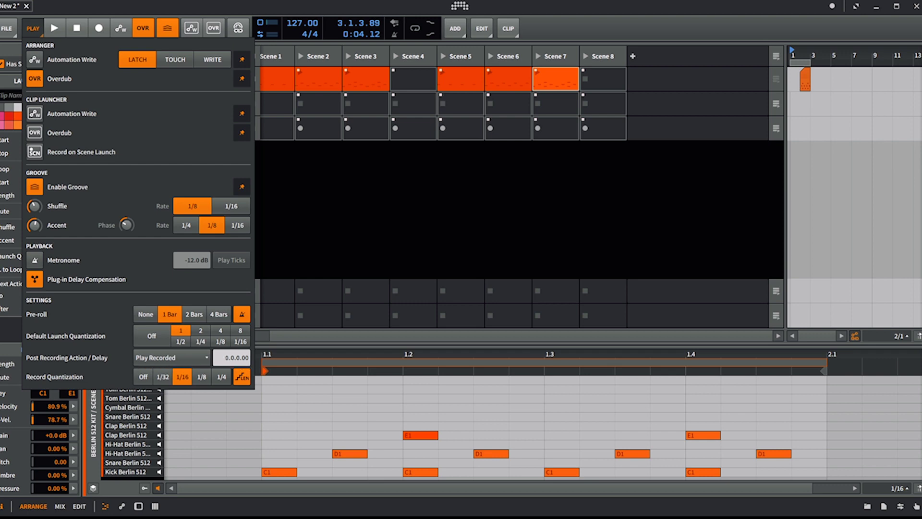
click(404, 249)
key(space)
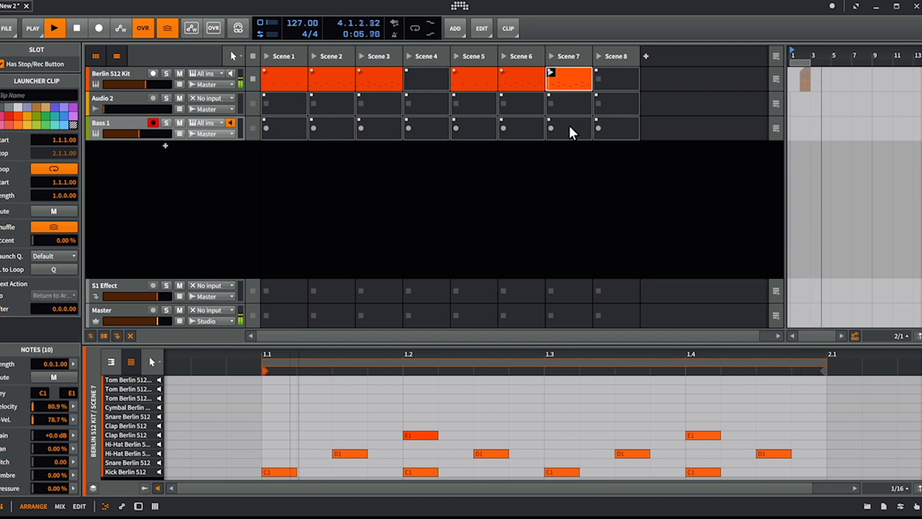
click(569, 127)
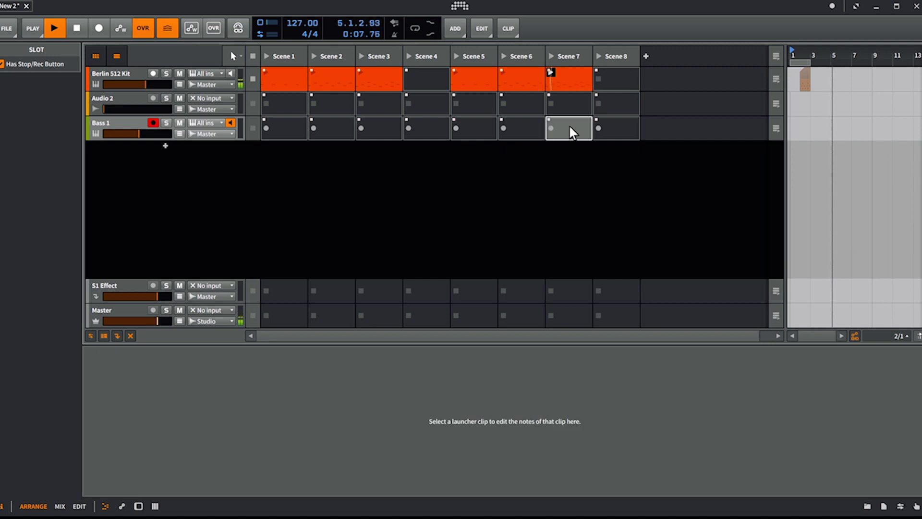
click(31, 26)
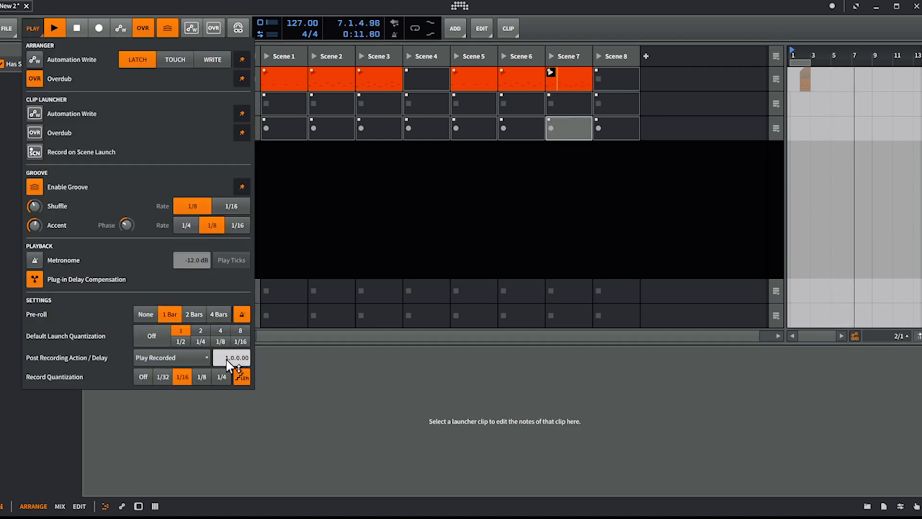
click(538, 180)
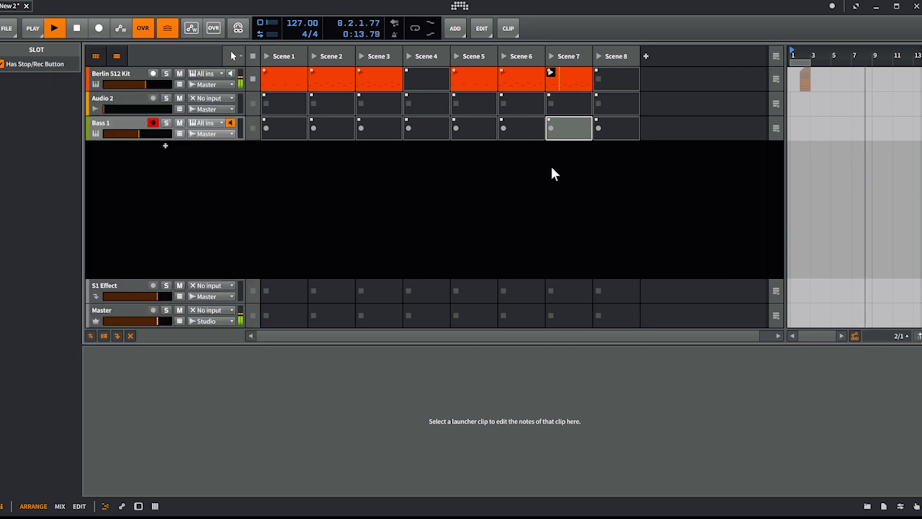
Step: Record a one-bar bass clip into the Scene 7 slot of the Bass 1 track and stop playback
click(551, 128)
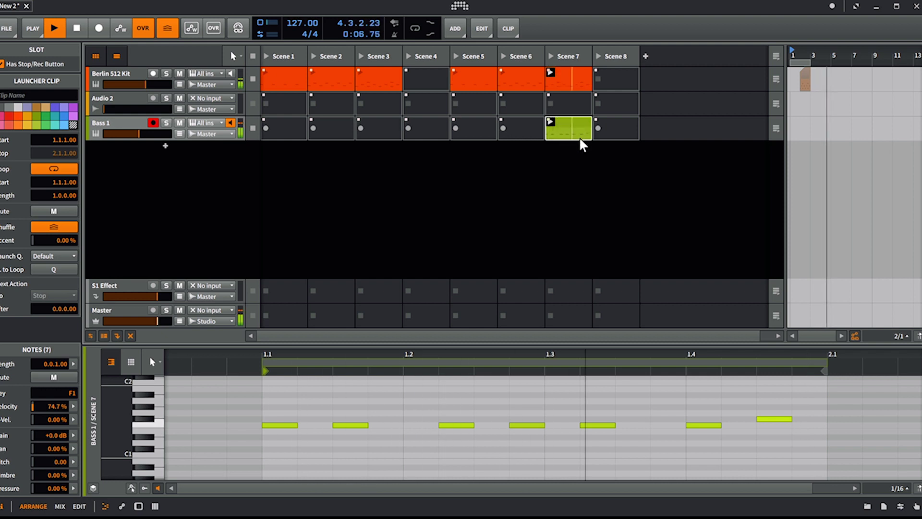
key(space)
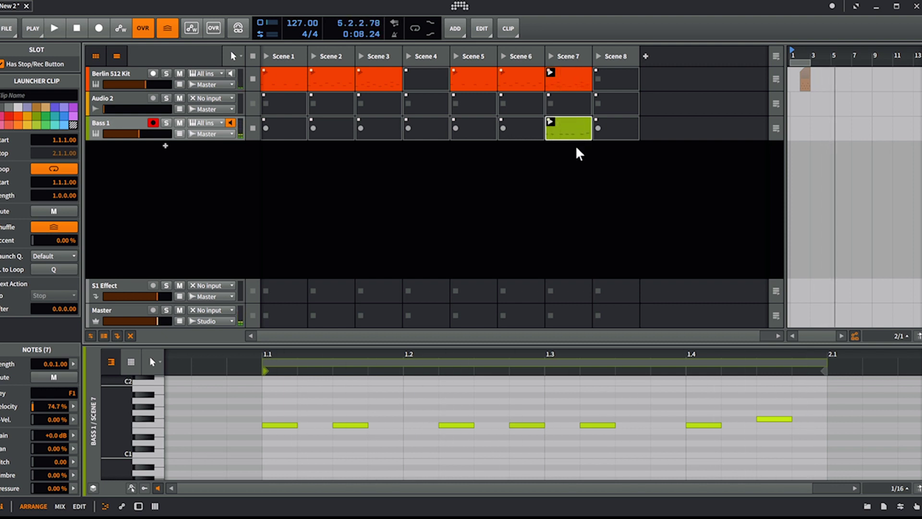
scroll(575, 123, right, 1)
Step: Set the post recording action to Record into next free Slot and delete the bass clip in Scene 7
click(32, 28)
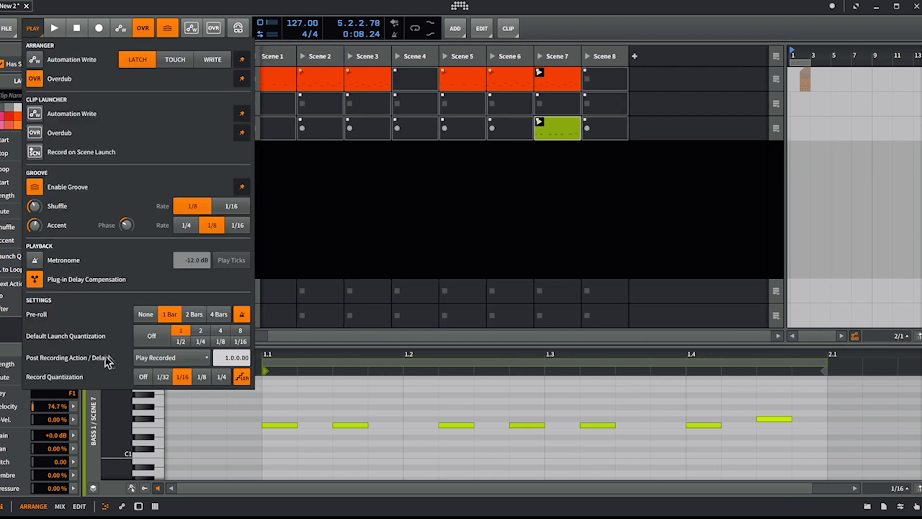
click(156, 359)
click(184, 390)
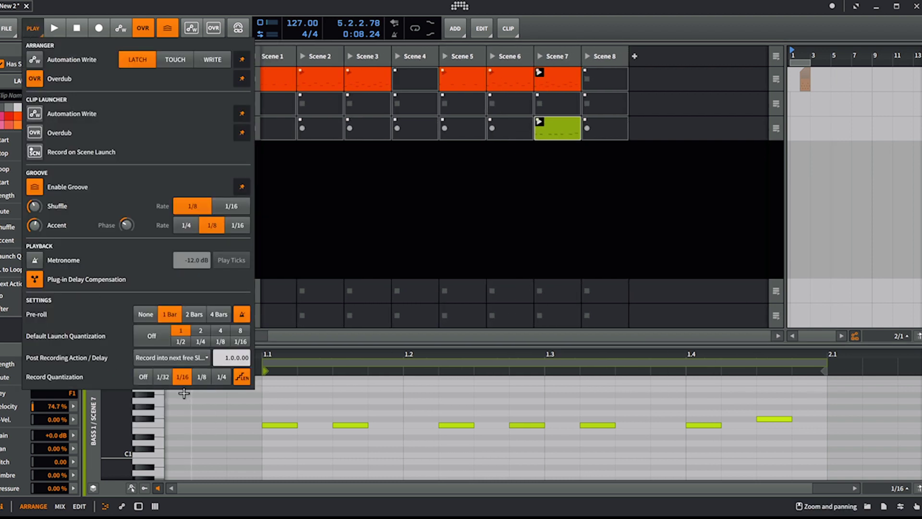
click(575, 131)
key(Delete)
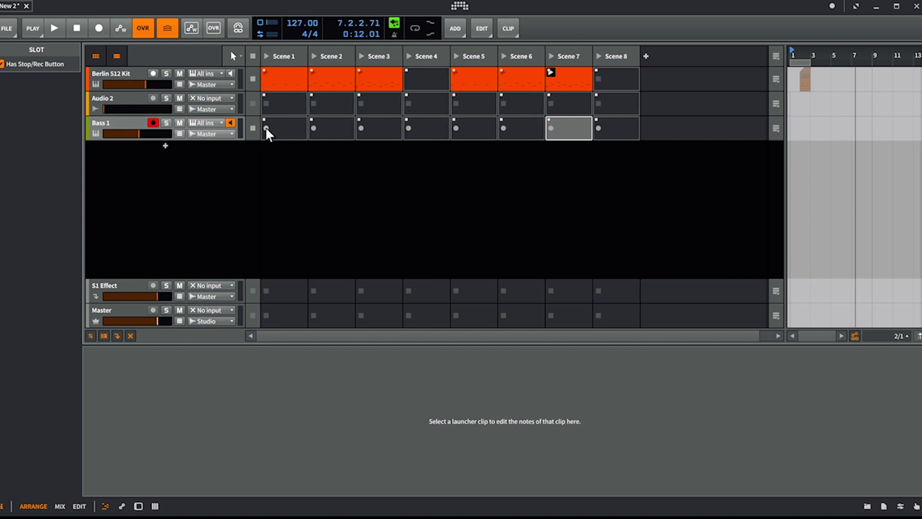
Step: Record consecutive bass clips on the Bass 1 track from Scene 1 through Scene 8, and stop playback
click(266, 128)
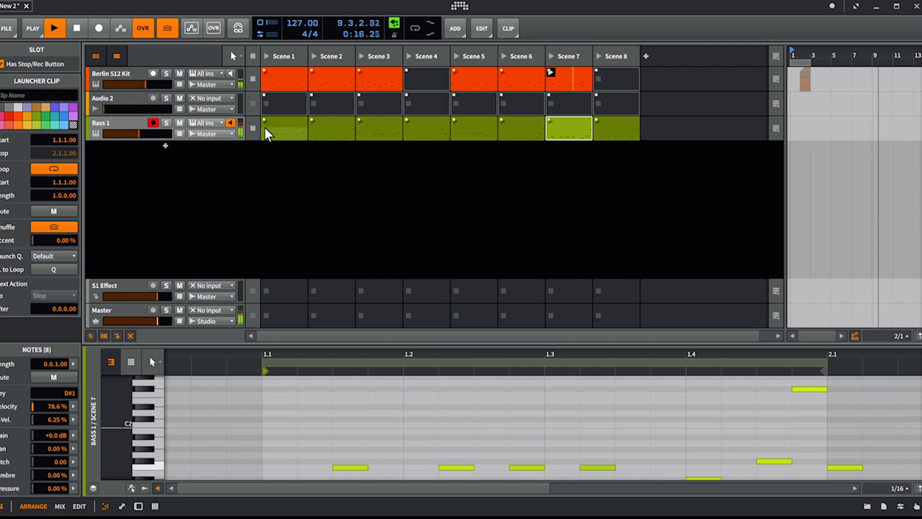
key(space)
Step: Examine the recorded notes of the bass clips across Scenes 1–8 in an enlarged note editor
click(300, 131)
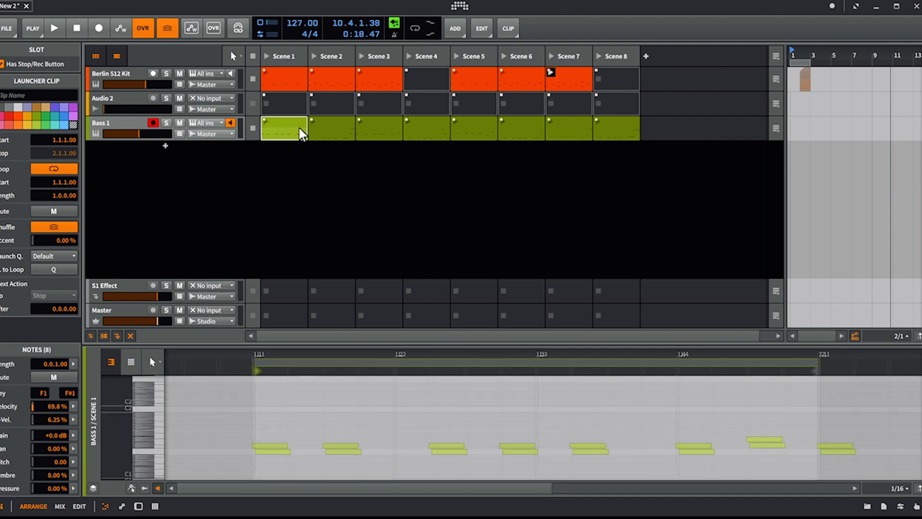
click(336, 138)
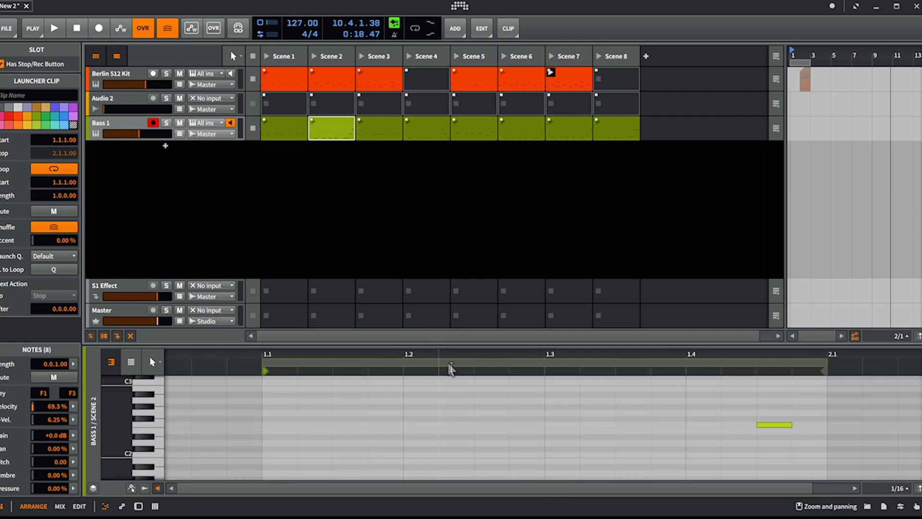
drag(481, 336, 480, 266)
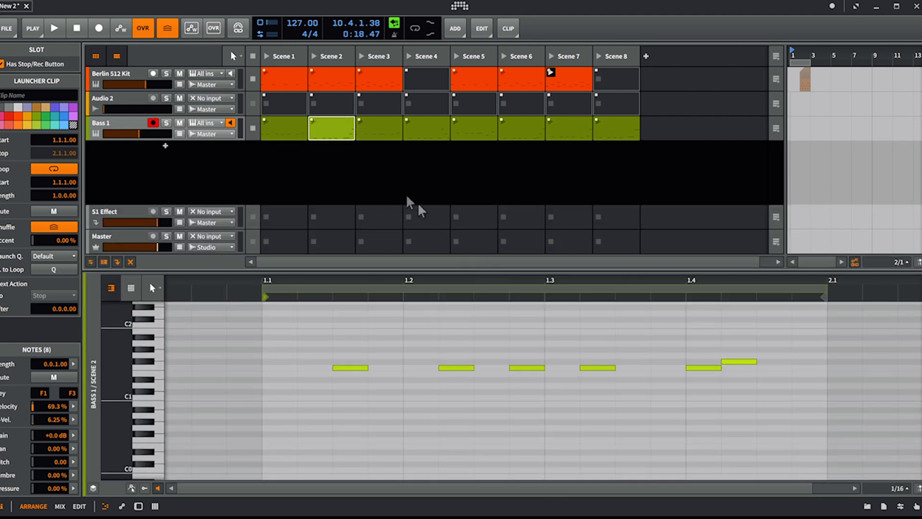
click(379, 130)
click(446, 135)
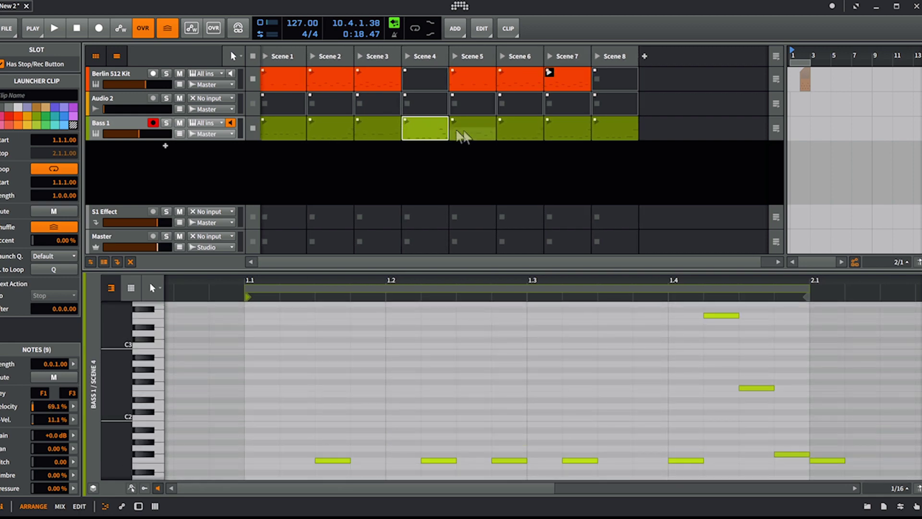
click(483, 136)
click(517, 134)
click(560, 135)
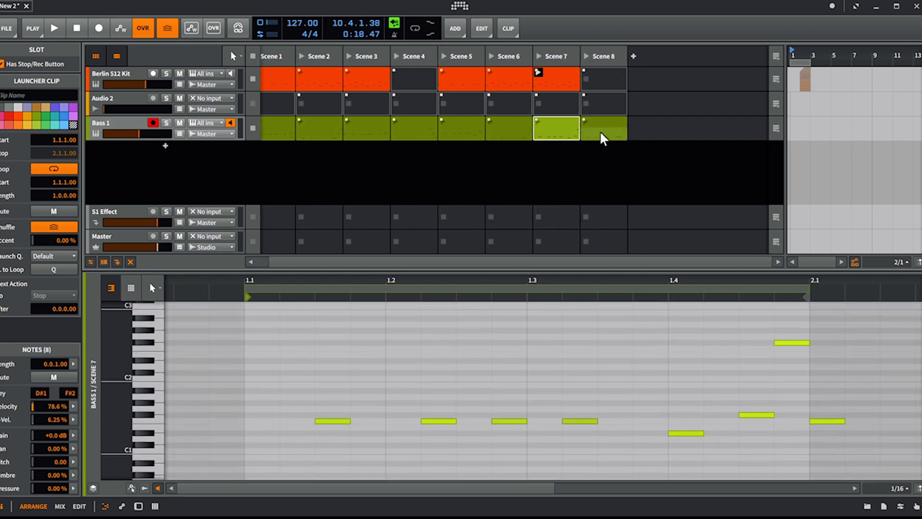
click(599, 137)
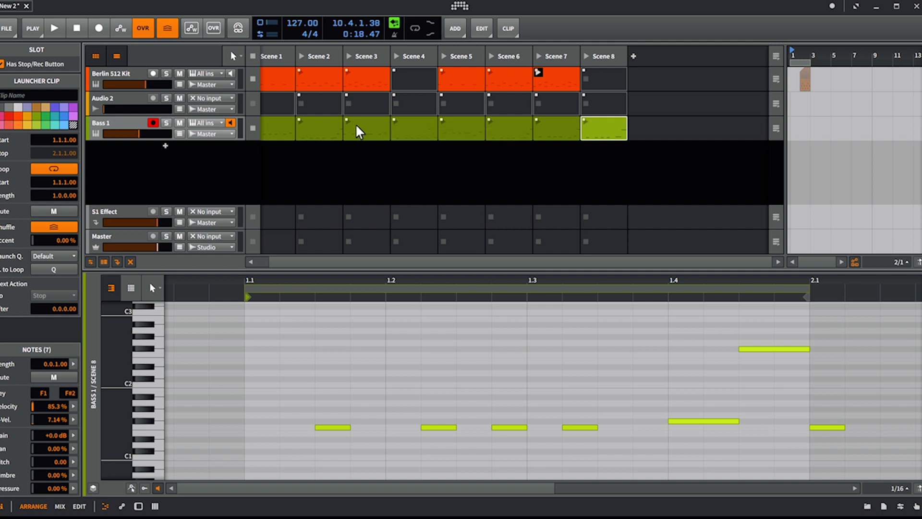
Step: Delete all the bass clips in Scenes 1–8 of the Bass 1 track
scroll(278, 131, left, 1)
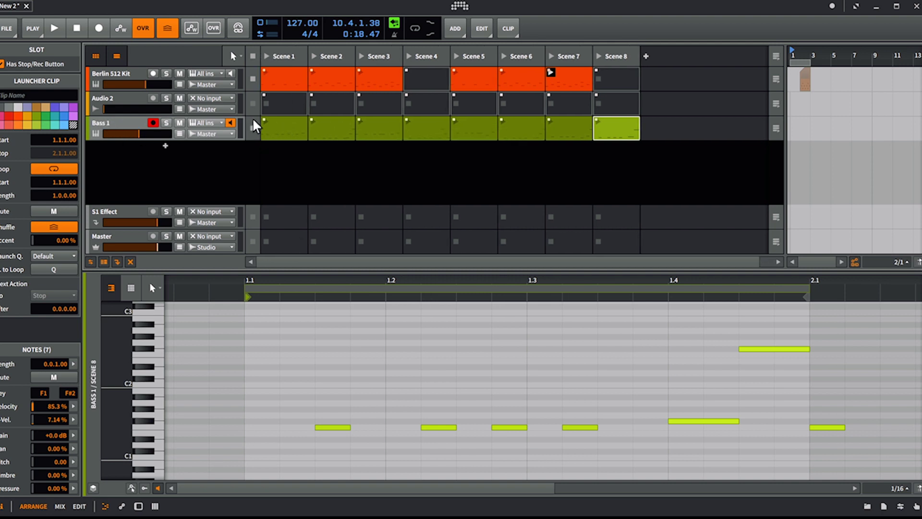
shift+click(290, 128)
key(Delete)
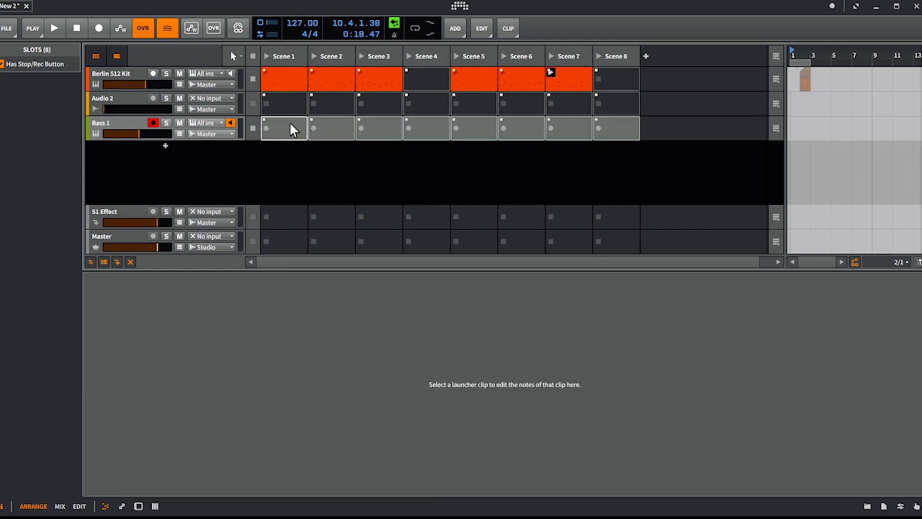
Step: Review the available post recording actions, such as Return to Last Clip and Play Random
click(40, 25)
click(147, 358)
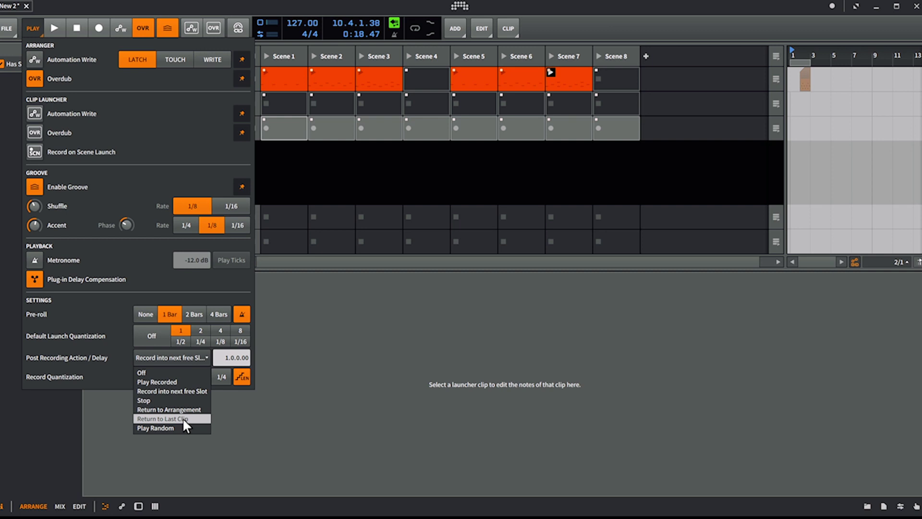
click(286, 408)
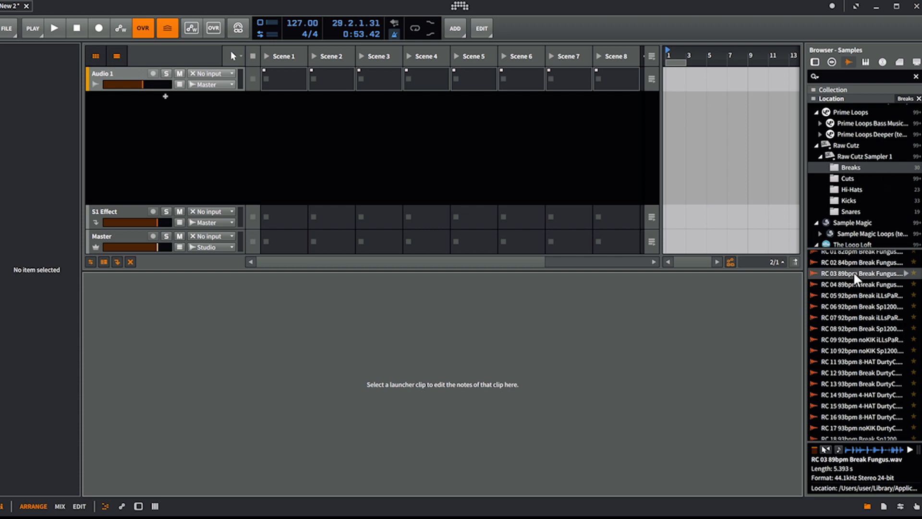
Step: Add the RC 03 89bpm Break Fungus sample to Scene 1 of Audio 1 and set the project tempo to 89
drag(854, 272, 279, 82)
drag(292, 21, 291, 44)
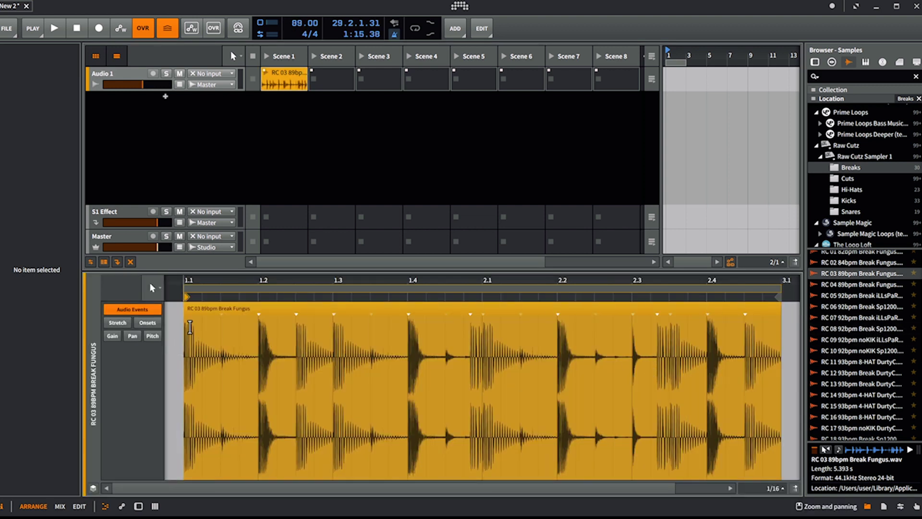
Step: Split the Break Fungus audio into slices at every beat from 1.2 to 2.4
click(257, 367)
key(ctrl+e)
click(332, 365)
key(ctrl+e)
click(632, 364)
key(ctrl+e)
click(707, 370)
key(ctrl+e)
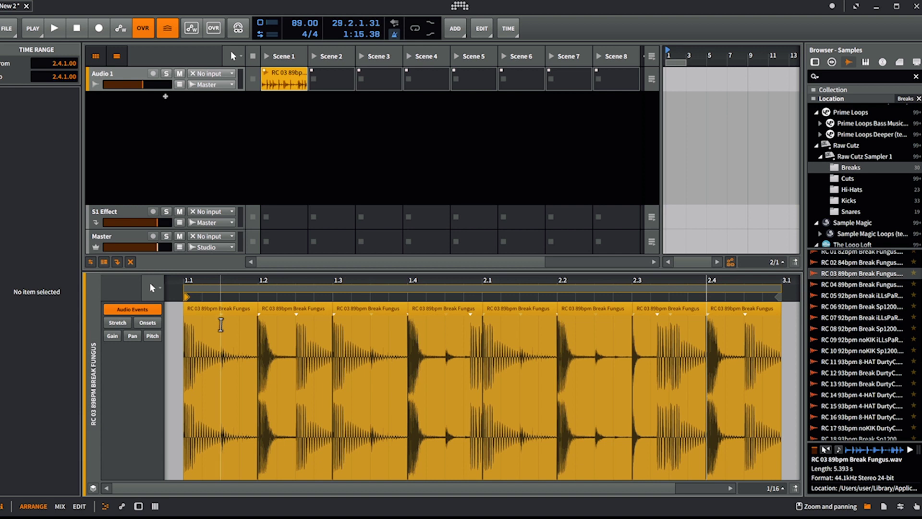
Step: Hide the arranger timeline and copy the Break Fungus slices from 1.2 through 2.4 into the Scene 2 slot of Audio 1
click(287, 78)
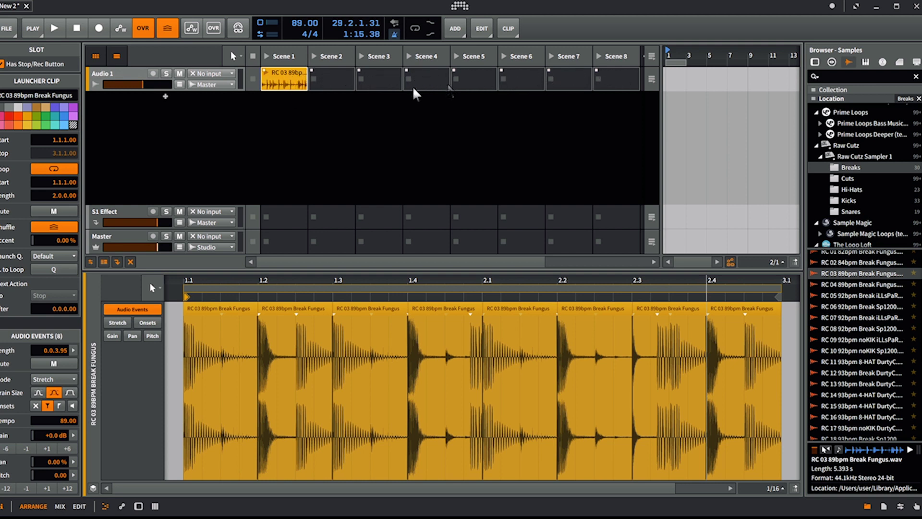
key(Tab)
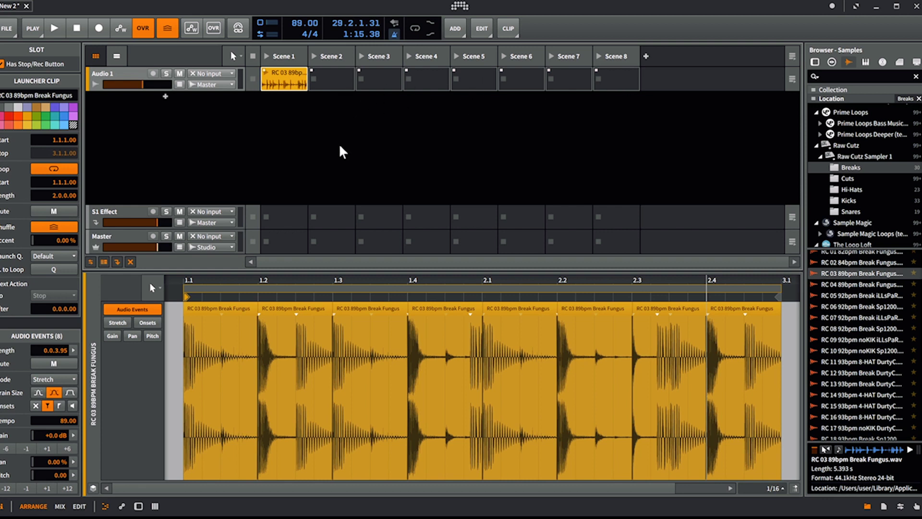
click(294, 312)
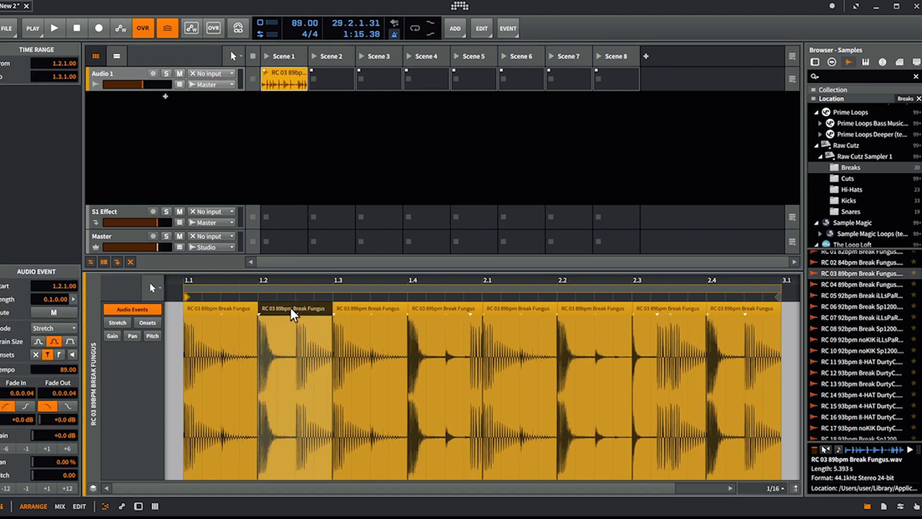
shift+click(744, 312)
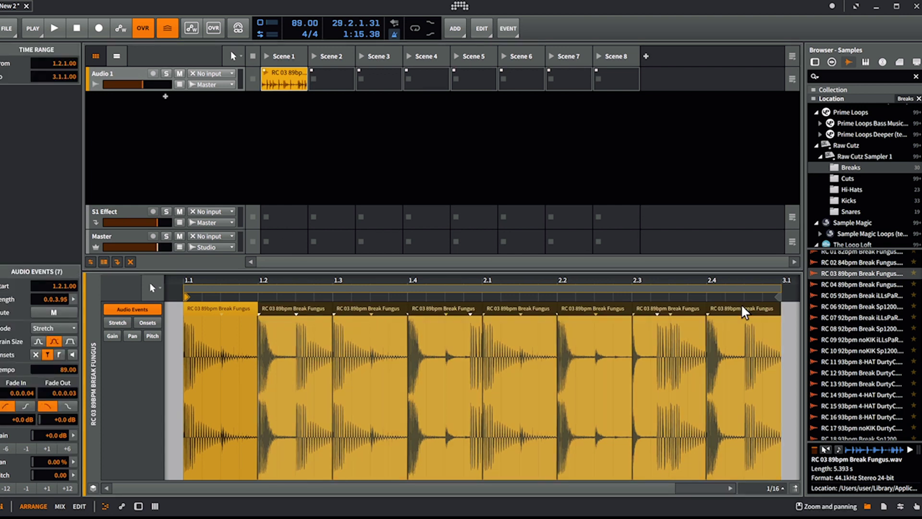
drag(294, 315, 328, 82)
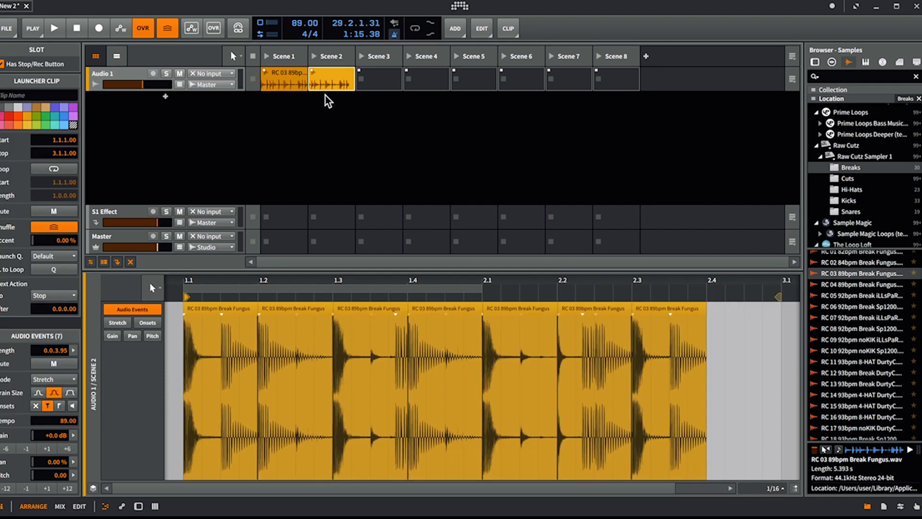
Step: Fill Scenes 3–8 of Audio 1 with progressively shorter slice sets, each copied from the preceding clip without its first slice
click(296, 313)
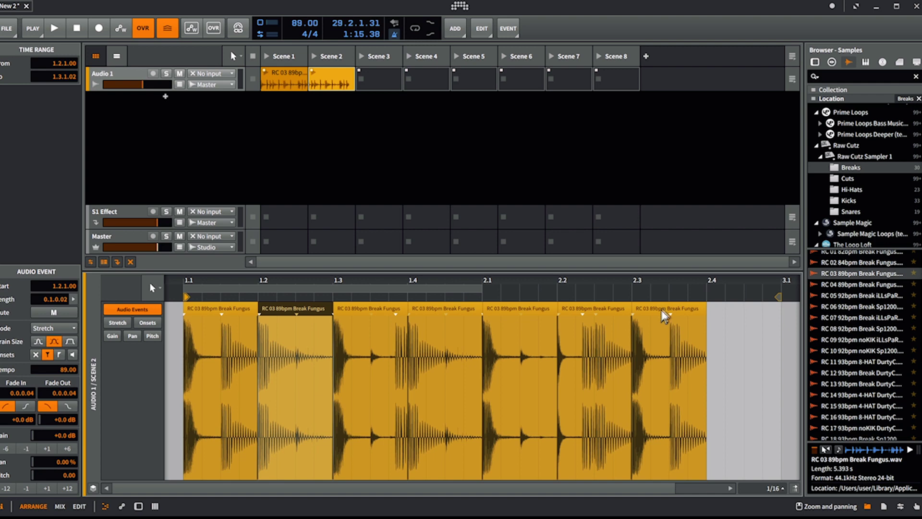
shift+click(684, 312)
drag(296, 313, 382, 81)
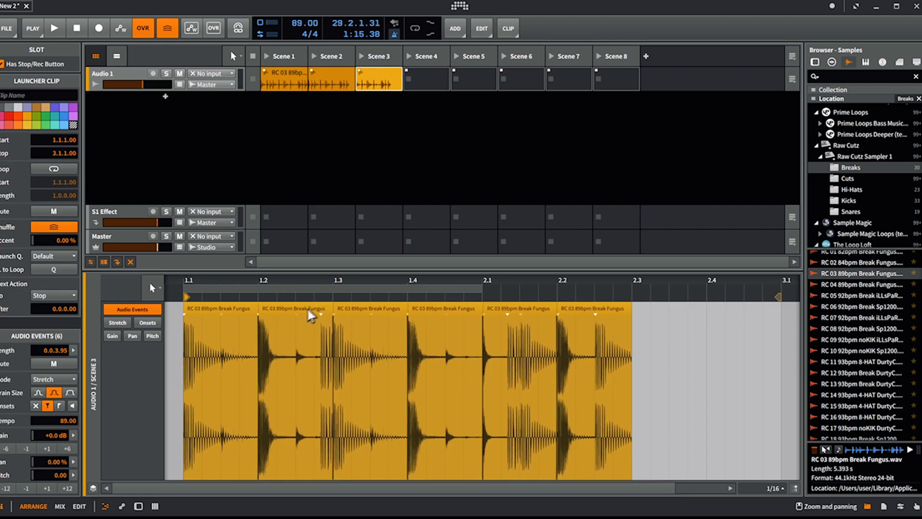
drag(309, 313, 521, 79)
drag(309, 312, 582, 87)
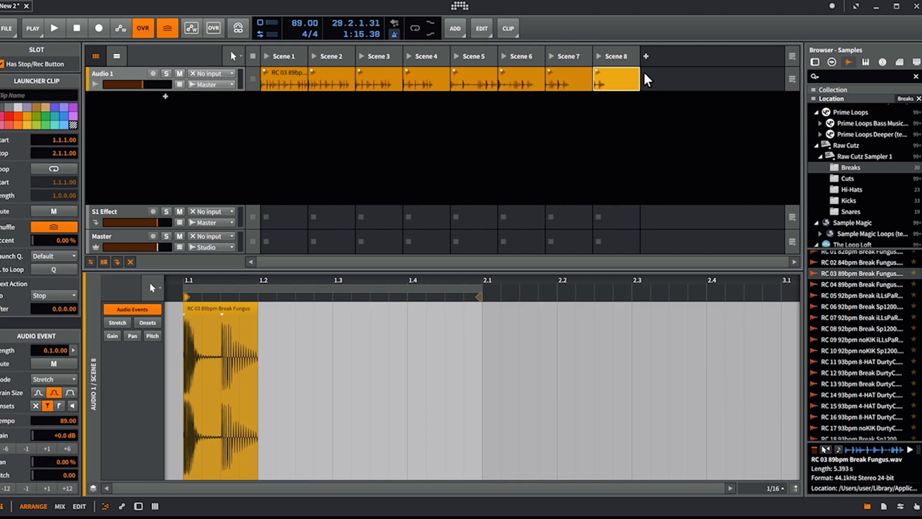
Step: Set the next action of all eight Audio 1 clips to Round-Robin after 0.1.0.00
click(293, 80)
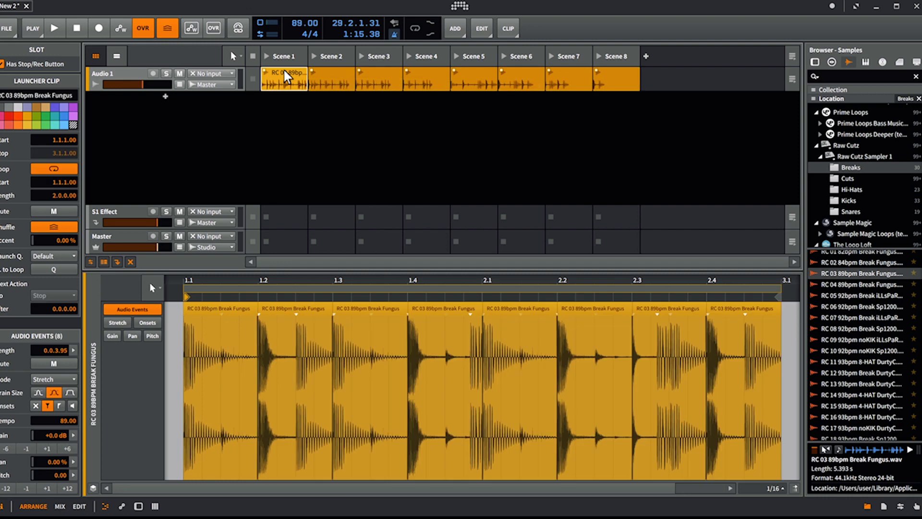
shift+click(609, 68)
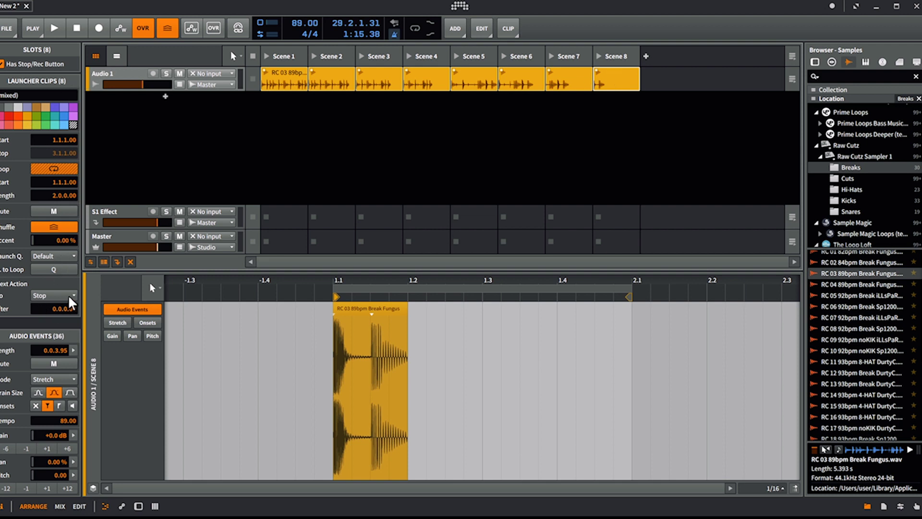
drag(51, 307, 51, 300)
click(67, 299)
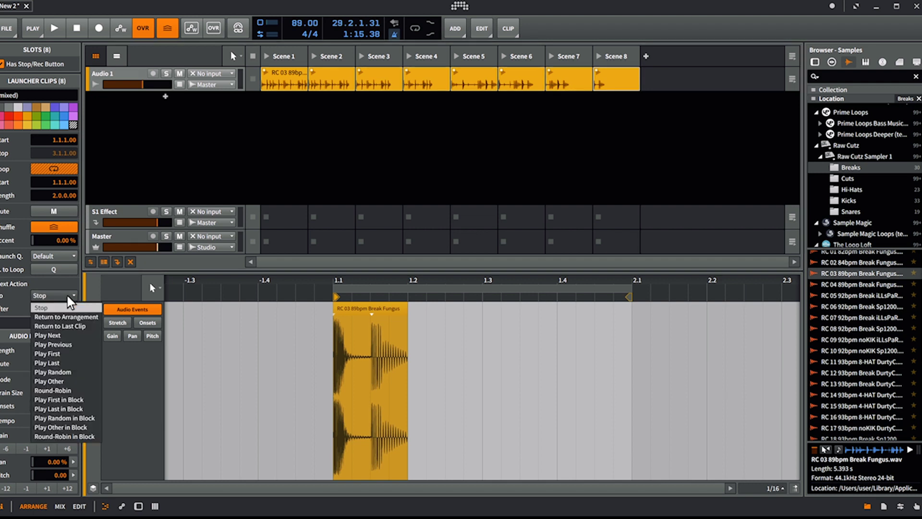
click(69, 389)
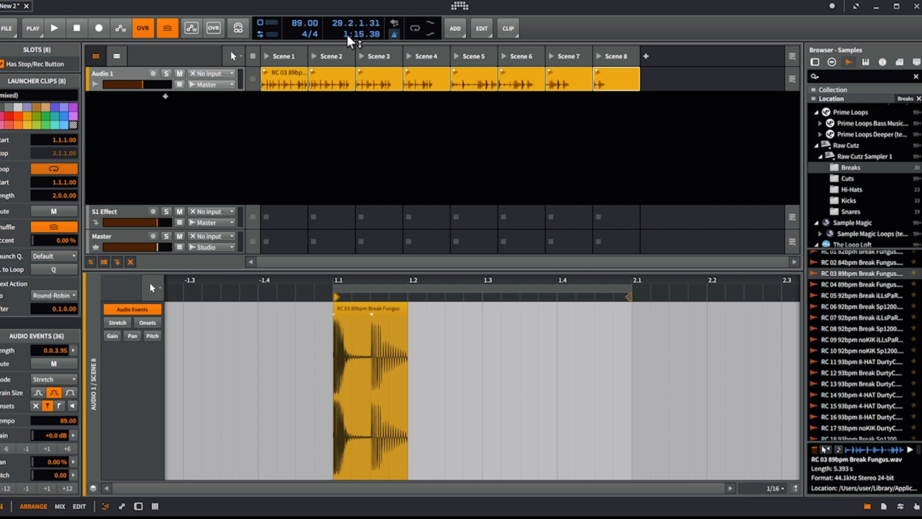
Step: Launch the Scene 1 clip to audition the round-robin chain across the eight break clips, and stop playback
click(264, 72)
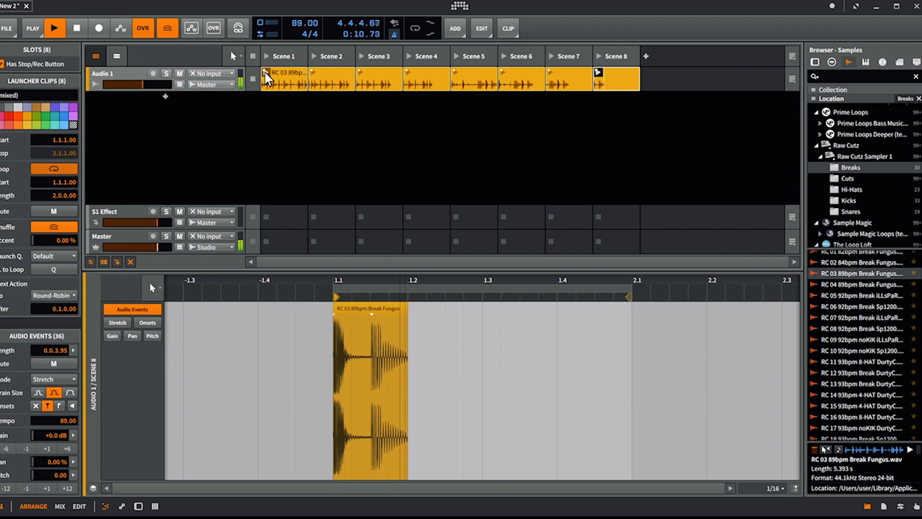
key(space)
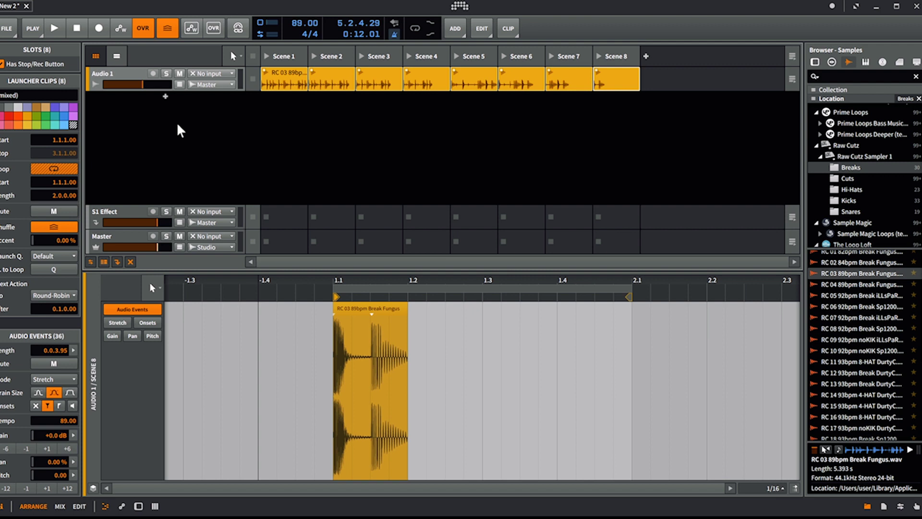
key(space)
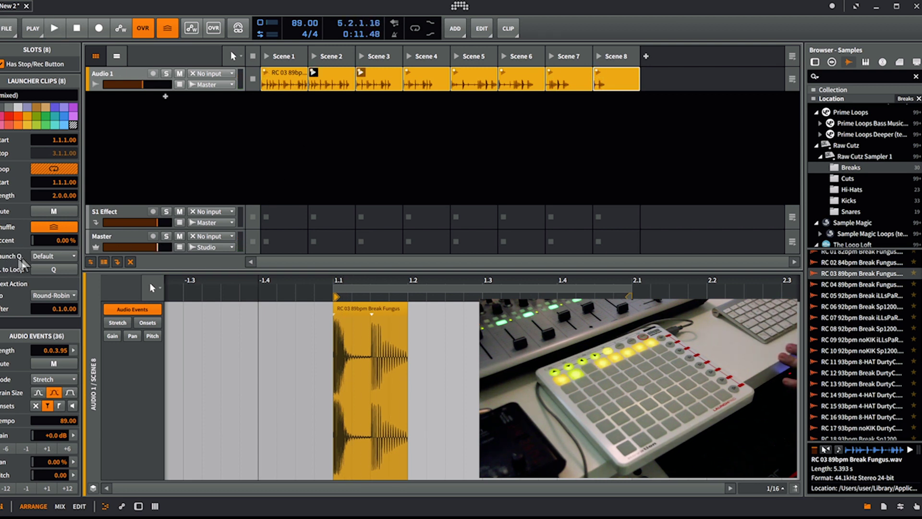
Step: Set the launch quantization of all eight Audio 1 clips to 1/8 and check it on the Scene 2 and Scene 1 clips
click(42, 256)
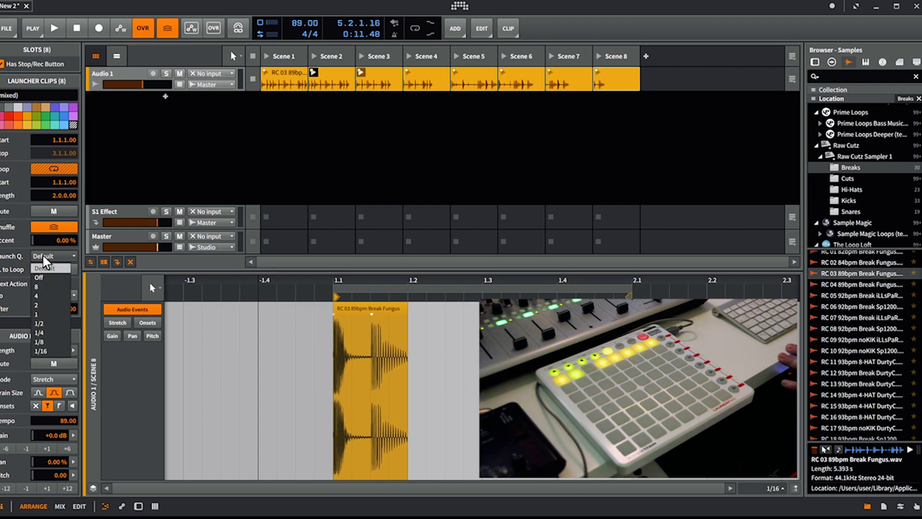
click(48, 342)
click(284, 79)
shift+click(626, 75)
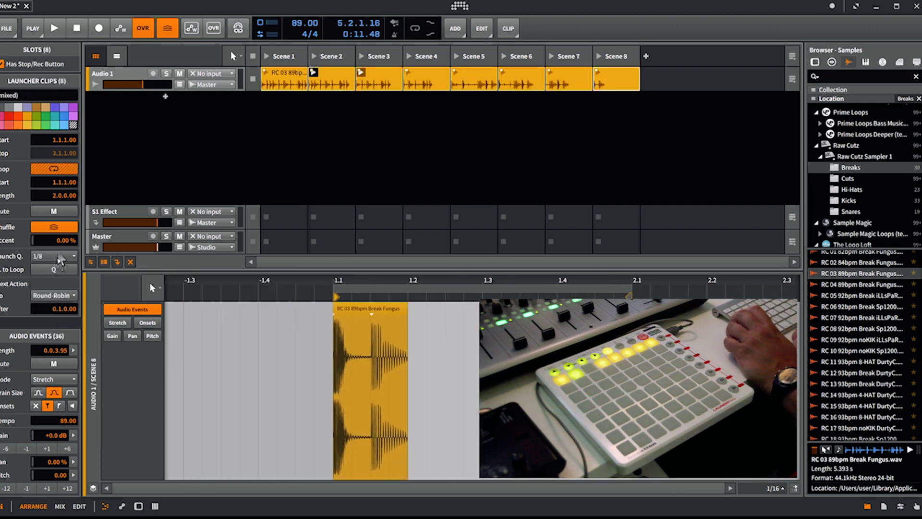
click(331, 78)
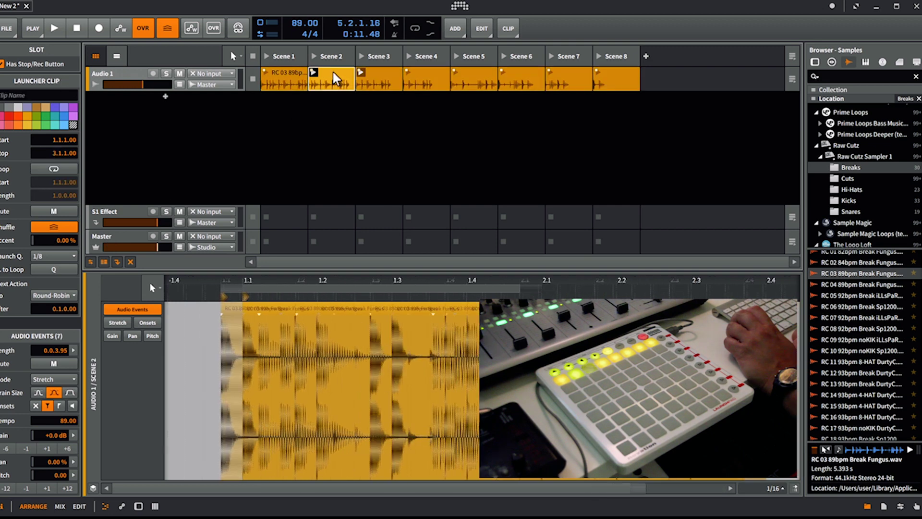
click(282, 84)
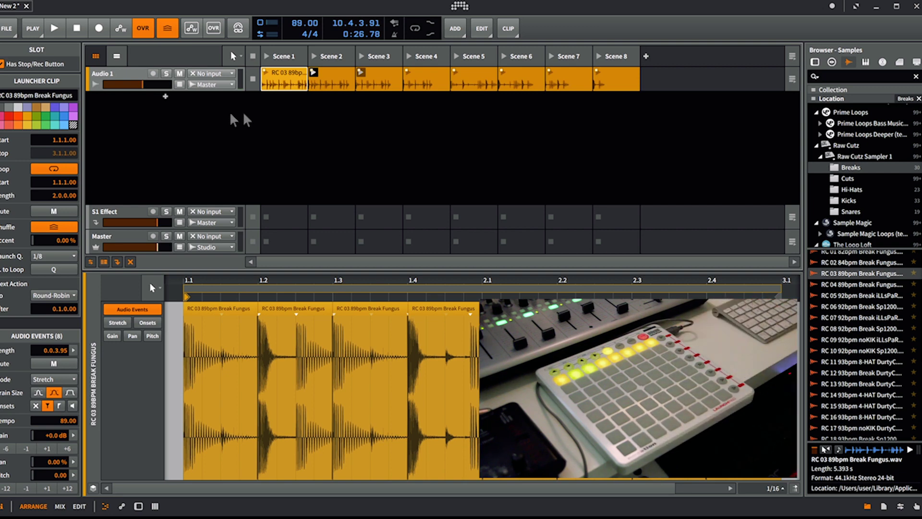
Step: Set the launch quantization of all eight Audio 1 clips to 1/16
click(72, 258)
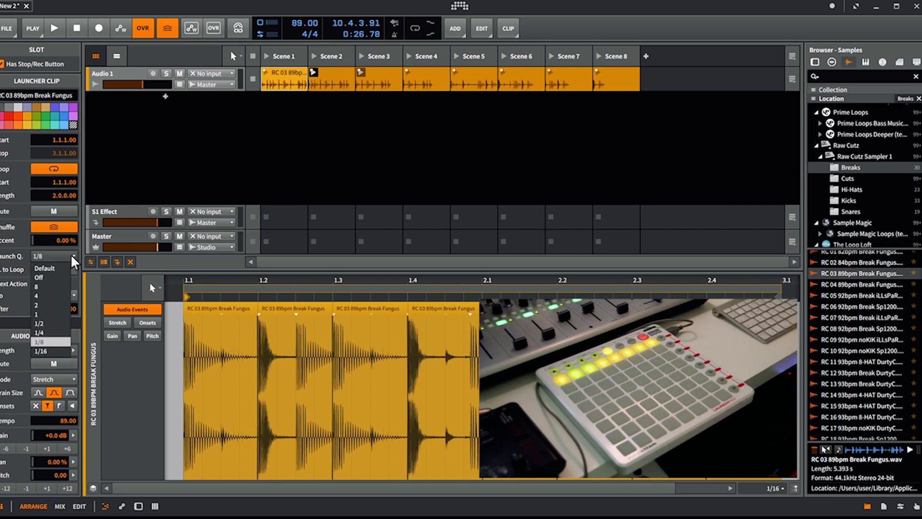
click(53, 355)
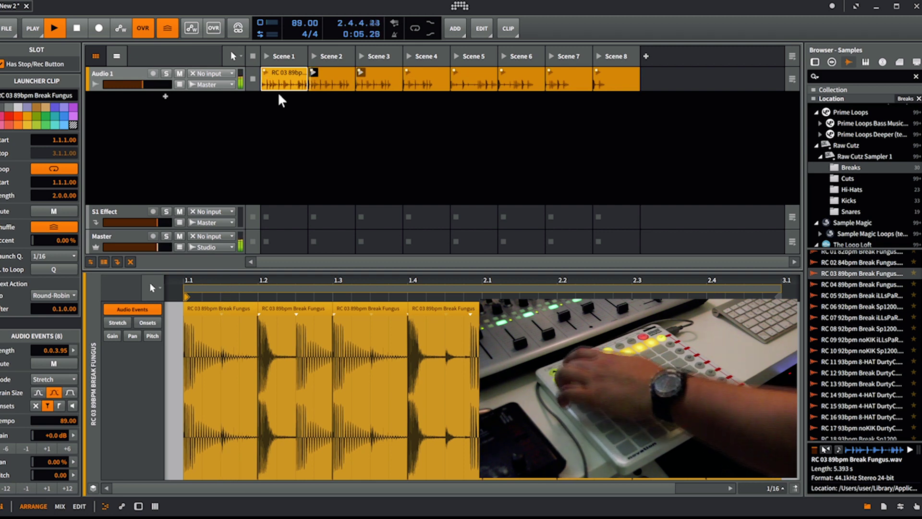
click(318, 77)
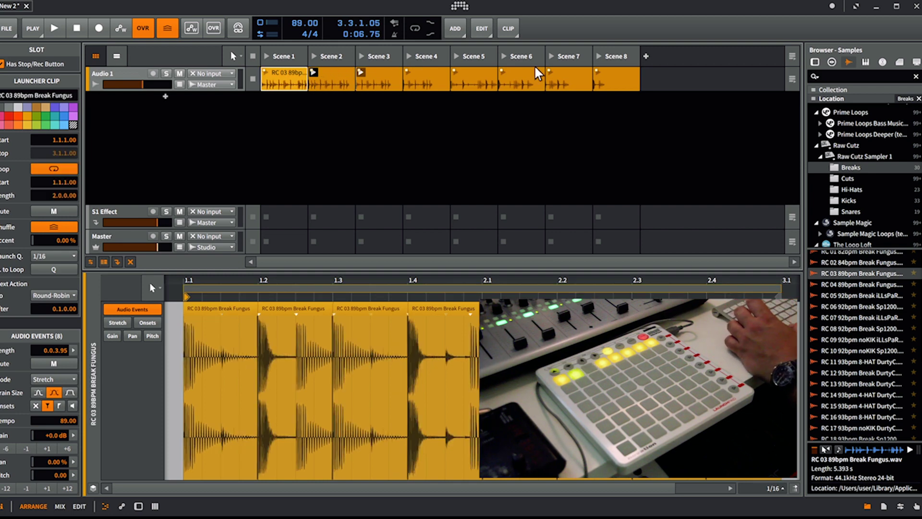
shift+click(609, 70)
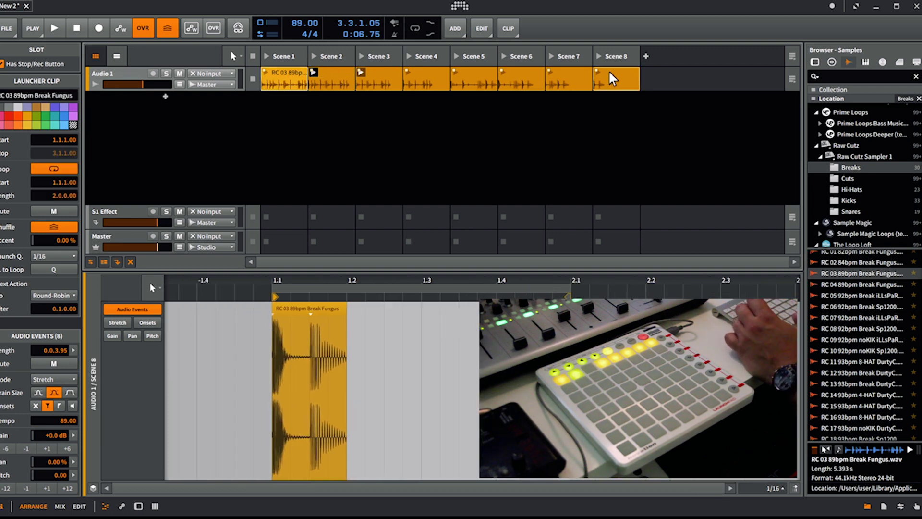
click(65, 256)
click(38, 351)
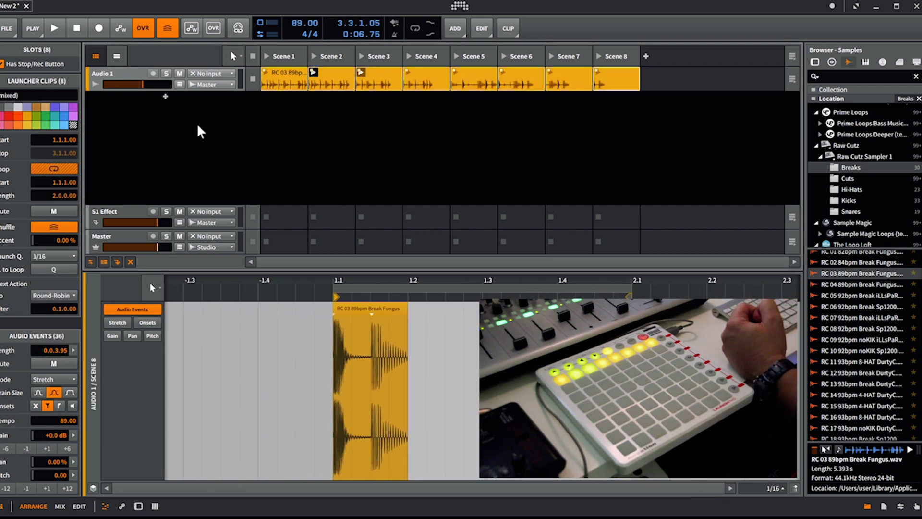
Step: Select the Scene 1 clip and audition the break clip chain, stopping and restarting playback
click(285, 81)
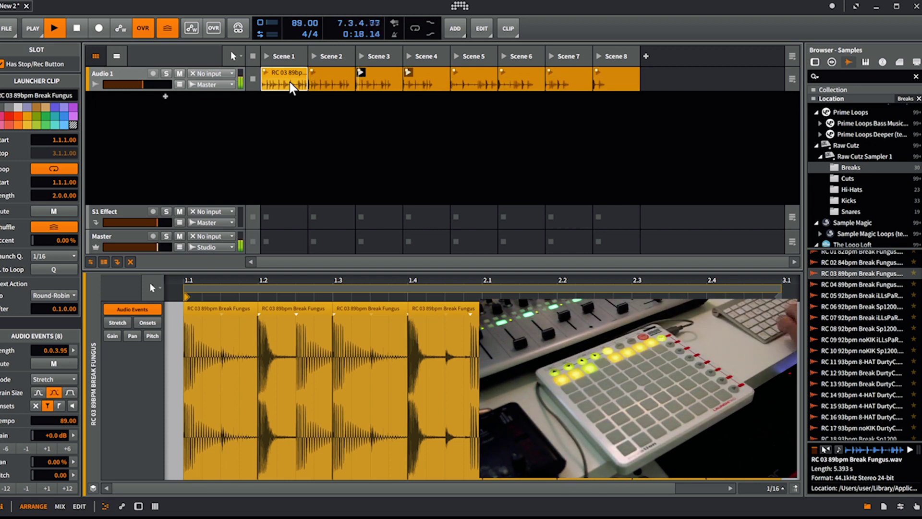
key(space)
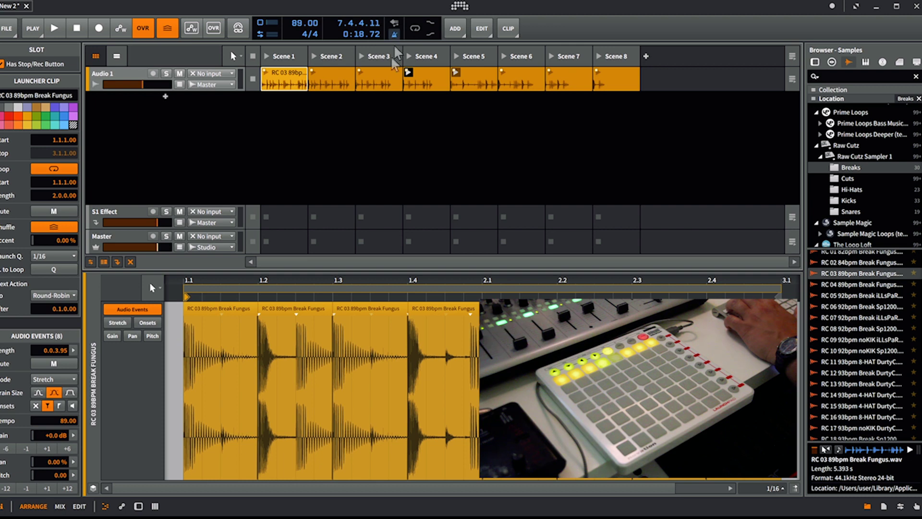
key(space)
key(space)
Step: Raise the metronome level to -6.7 dB and relaunch the Scene 1 clip to hear the chain against the click
click(33, 28)
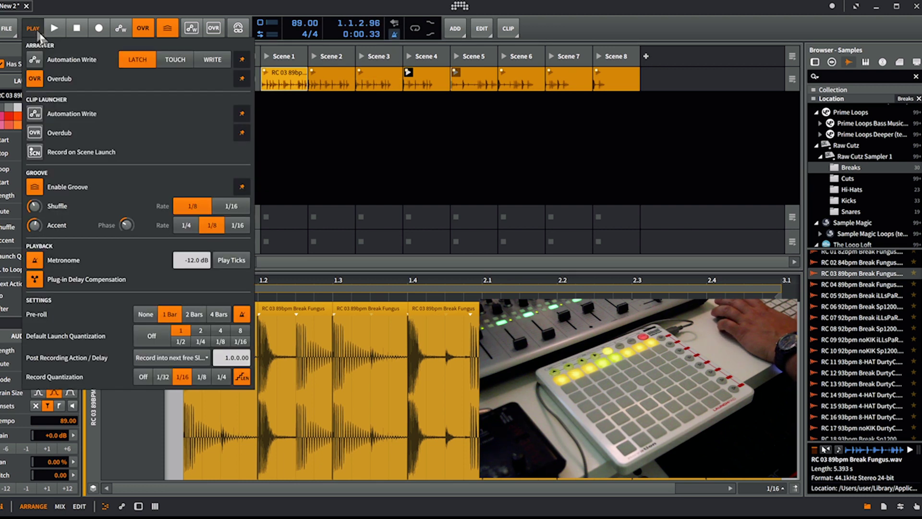
drag(192, 260, 202, 265)
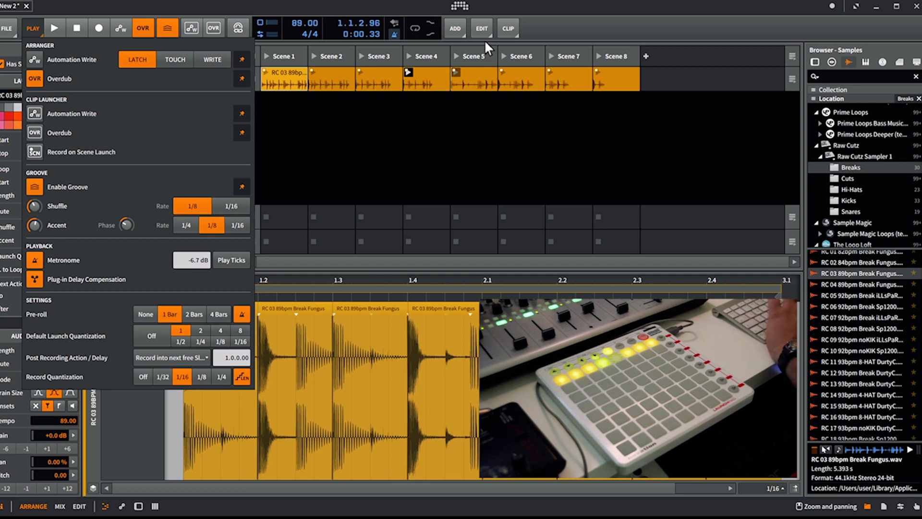
click(348, 143)
key(space)
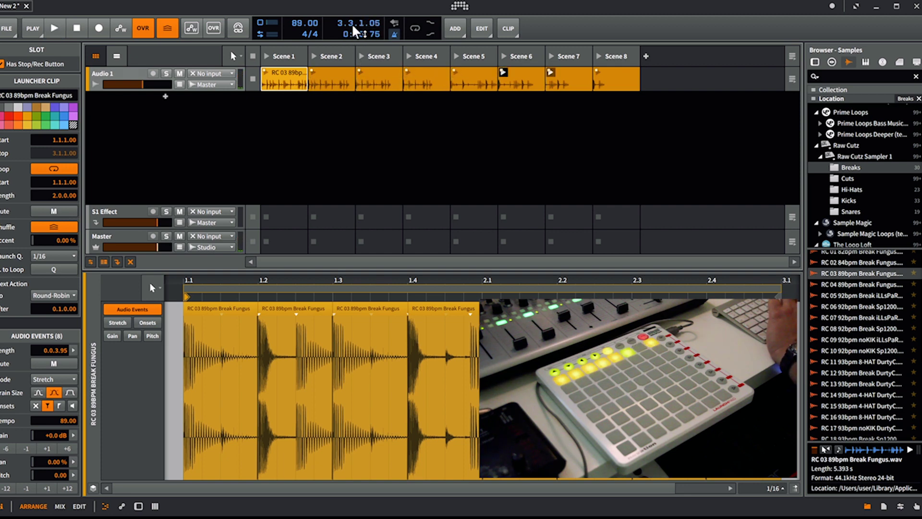
click(266, 73)
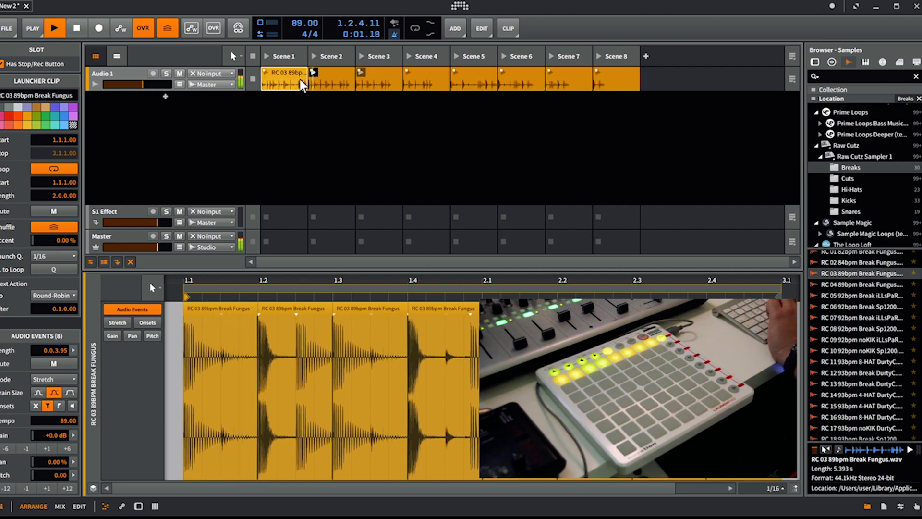